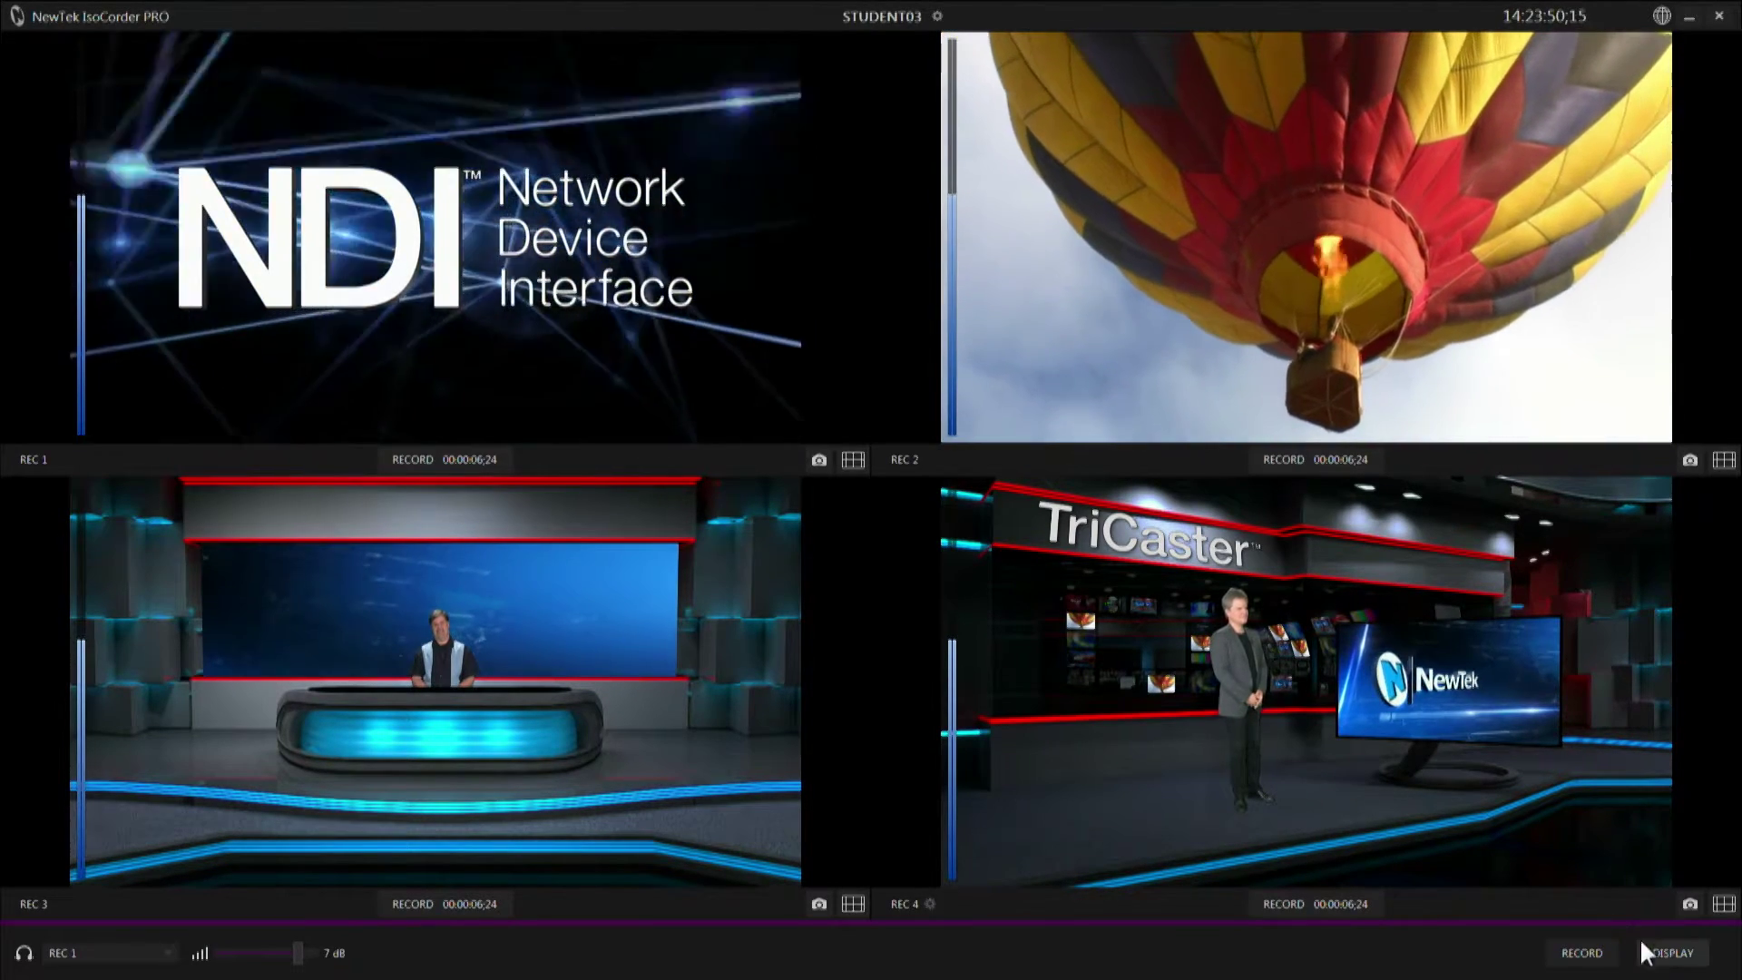
Switch to the scopes view with orange traces, after trying green and blue, monitoring REC 1
left_click(1669, 952)
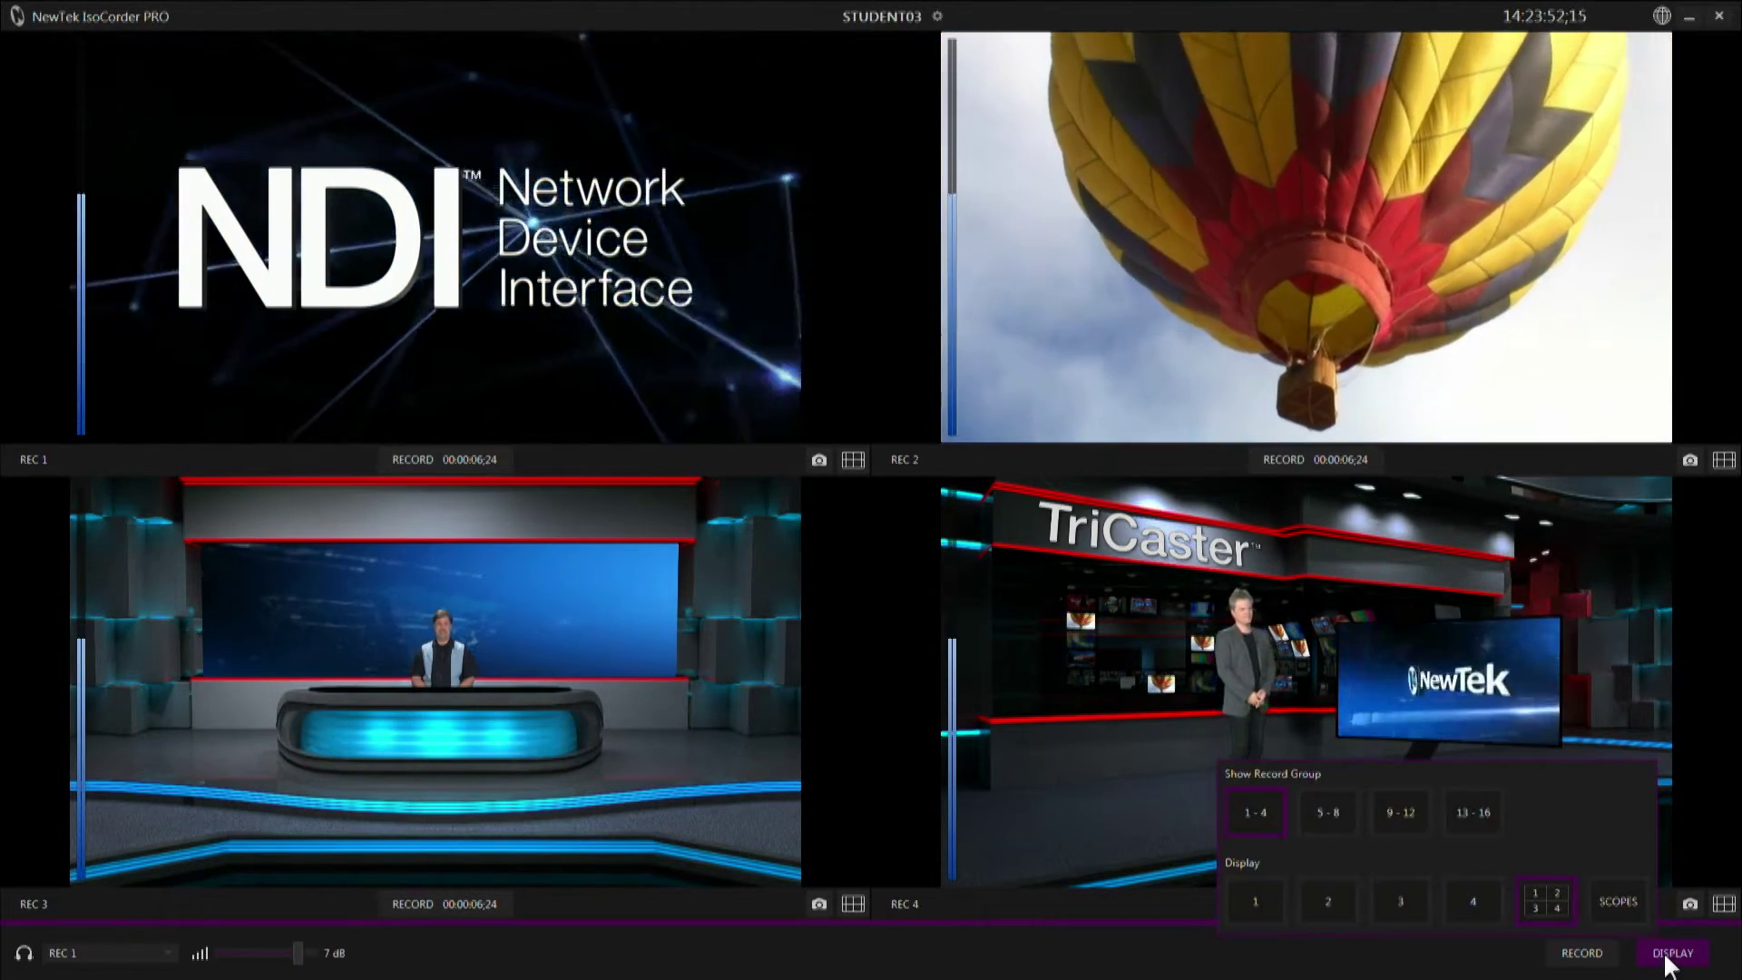
left_click(1610, 892)
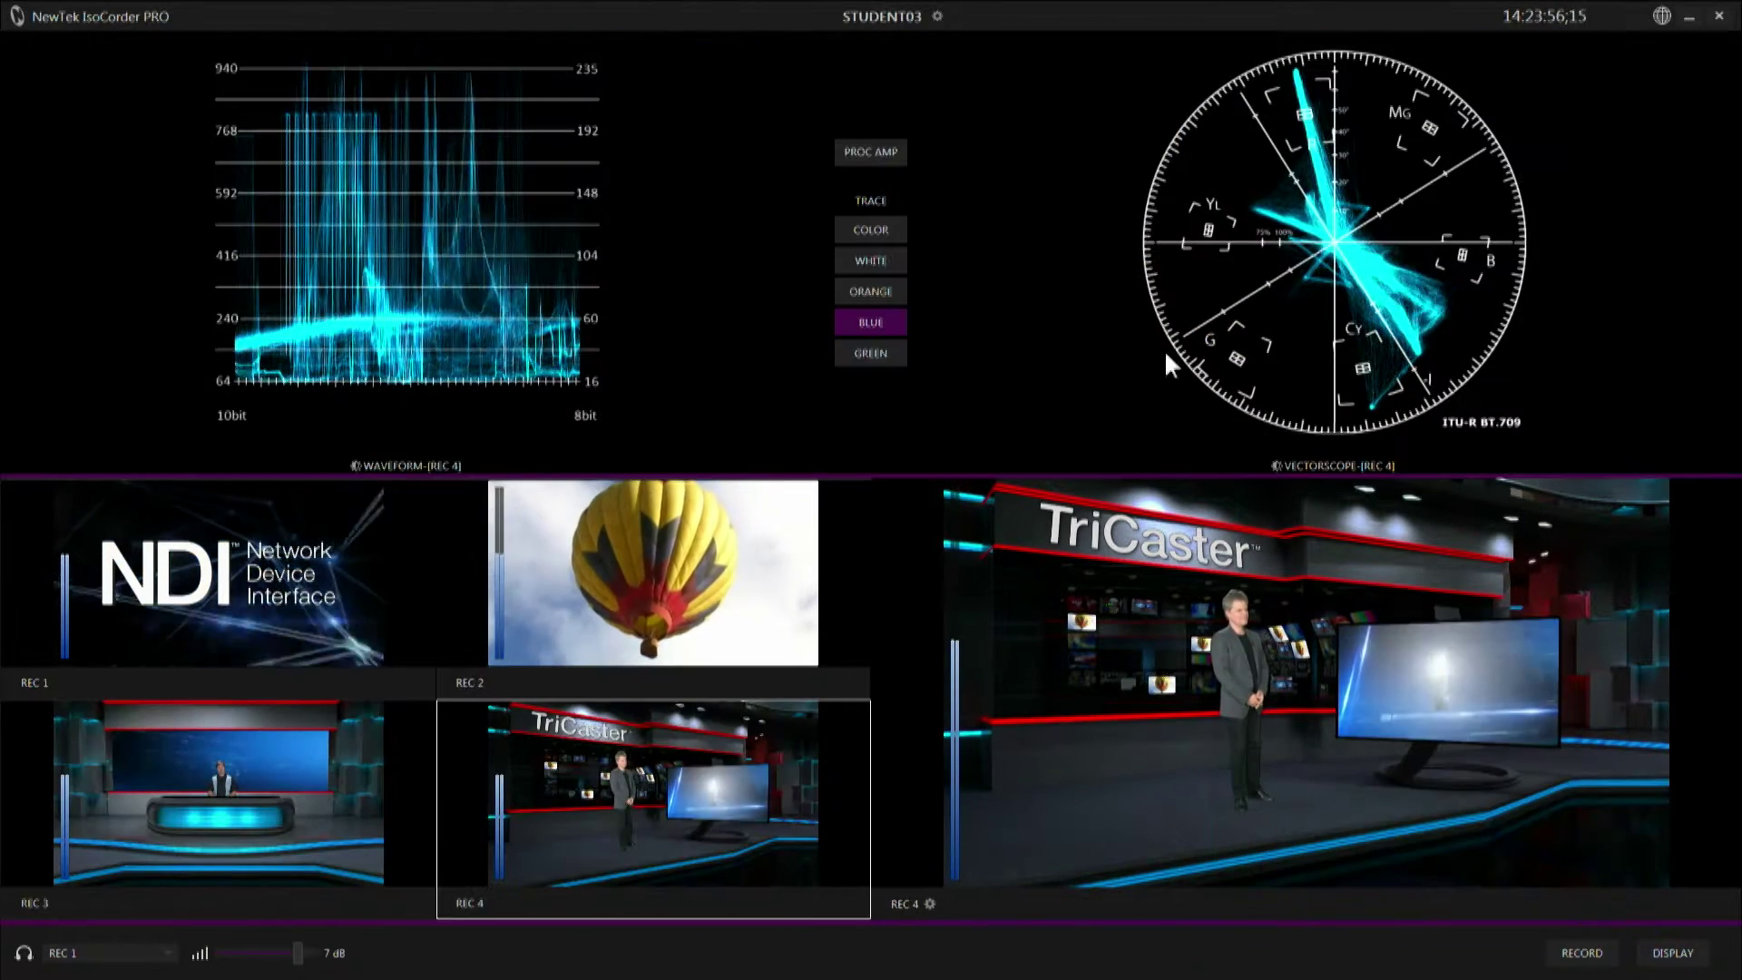
left_click(856, 354)
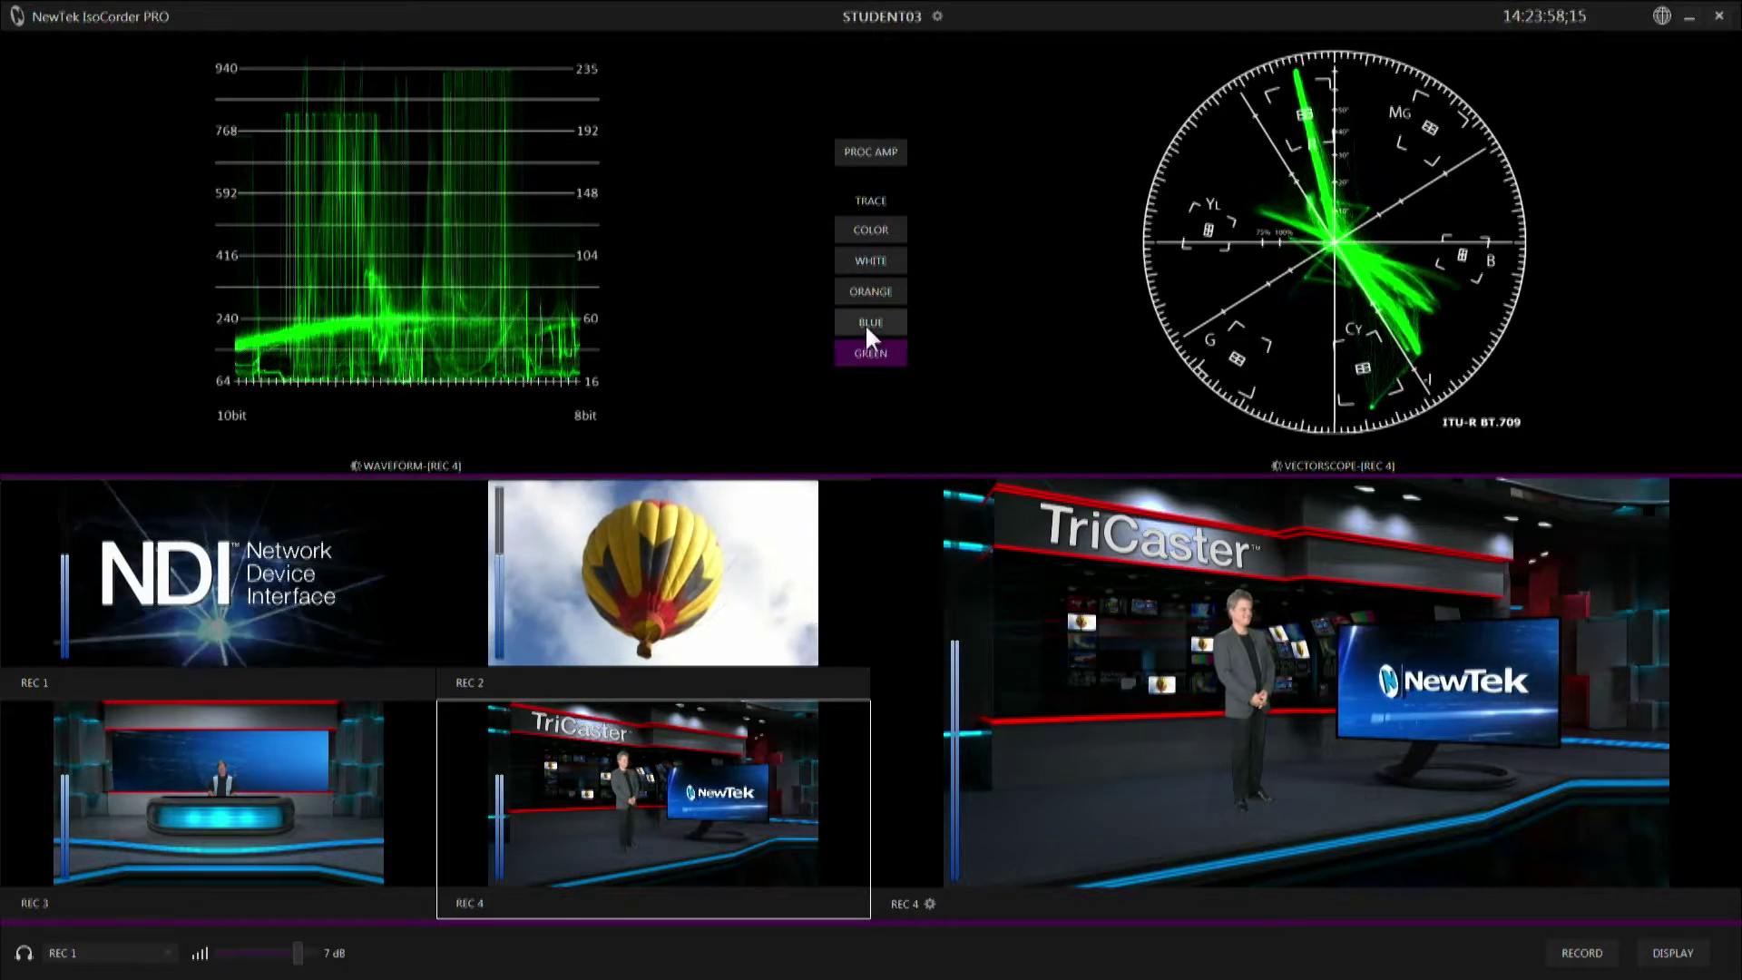
left_click(864, 323)
left_click(866, 292)
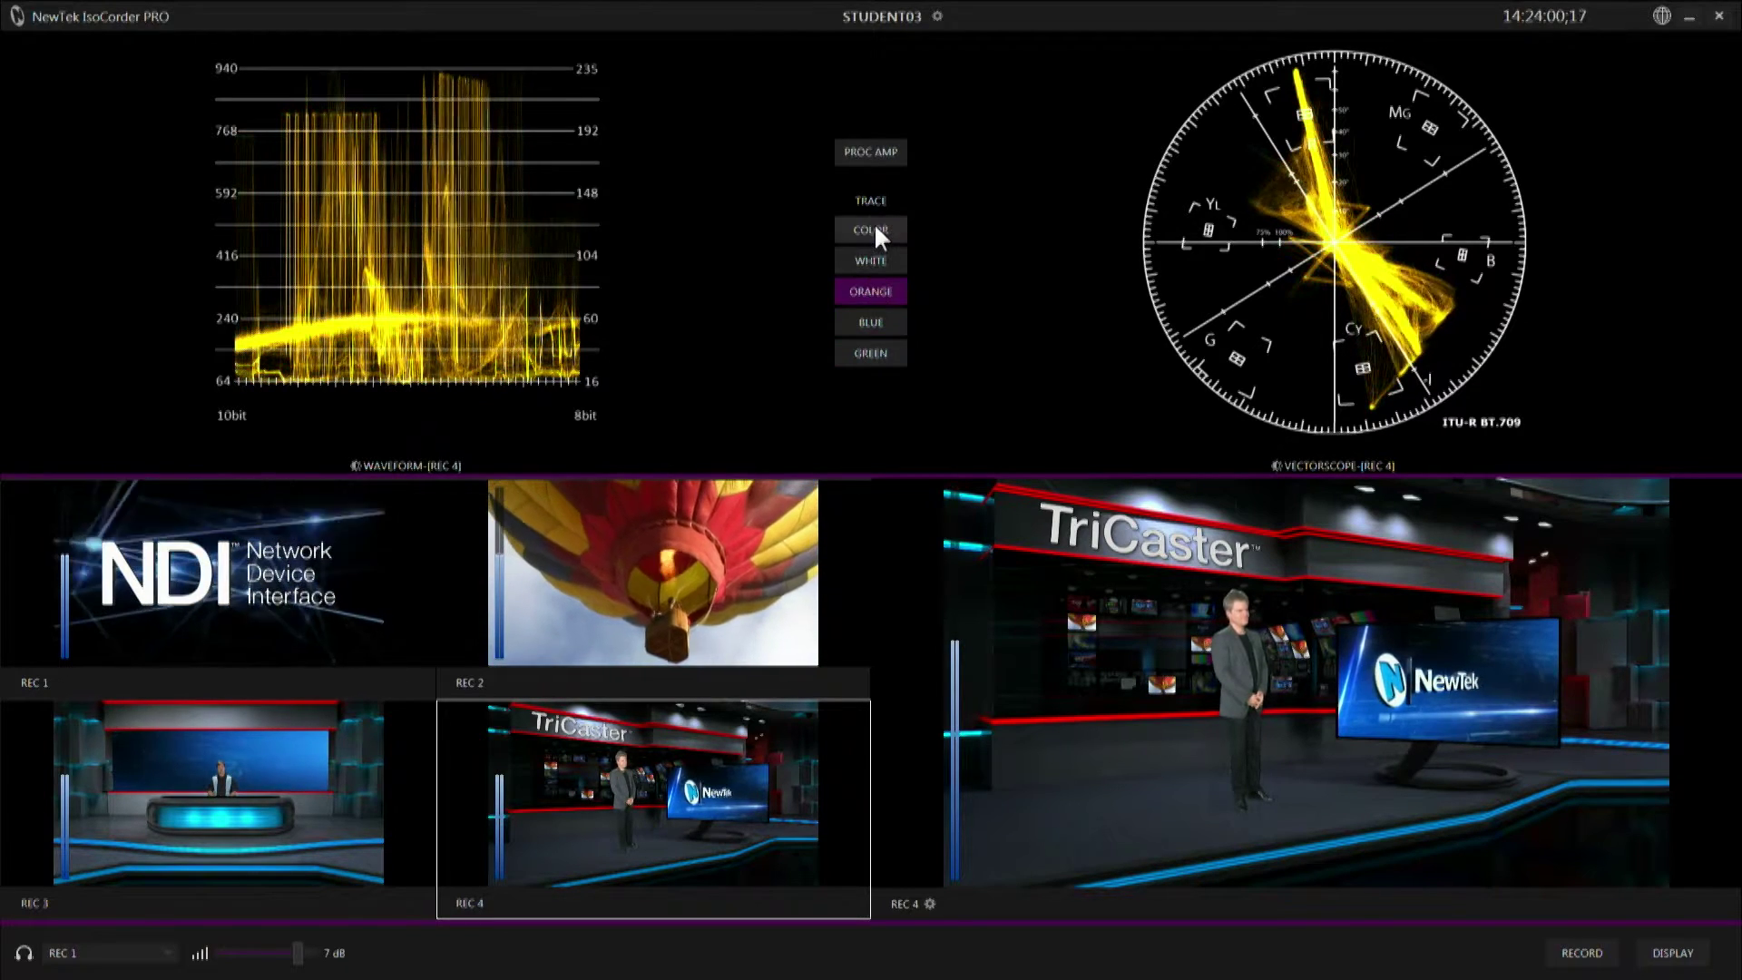
left_click(271, 583)
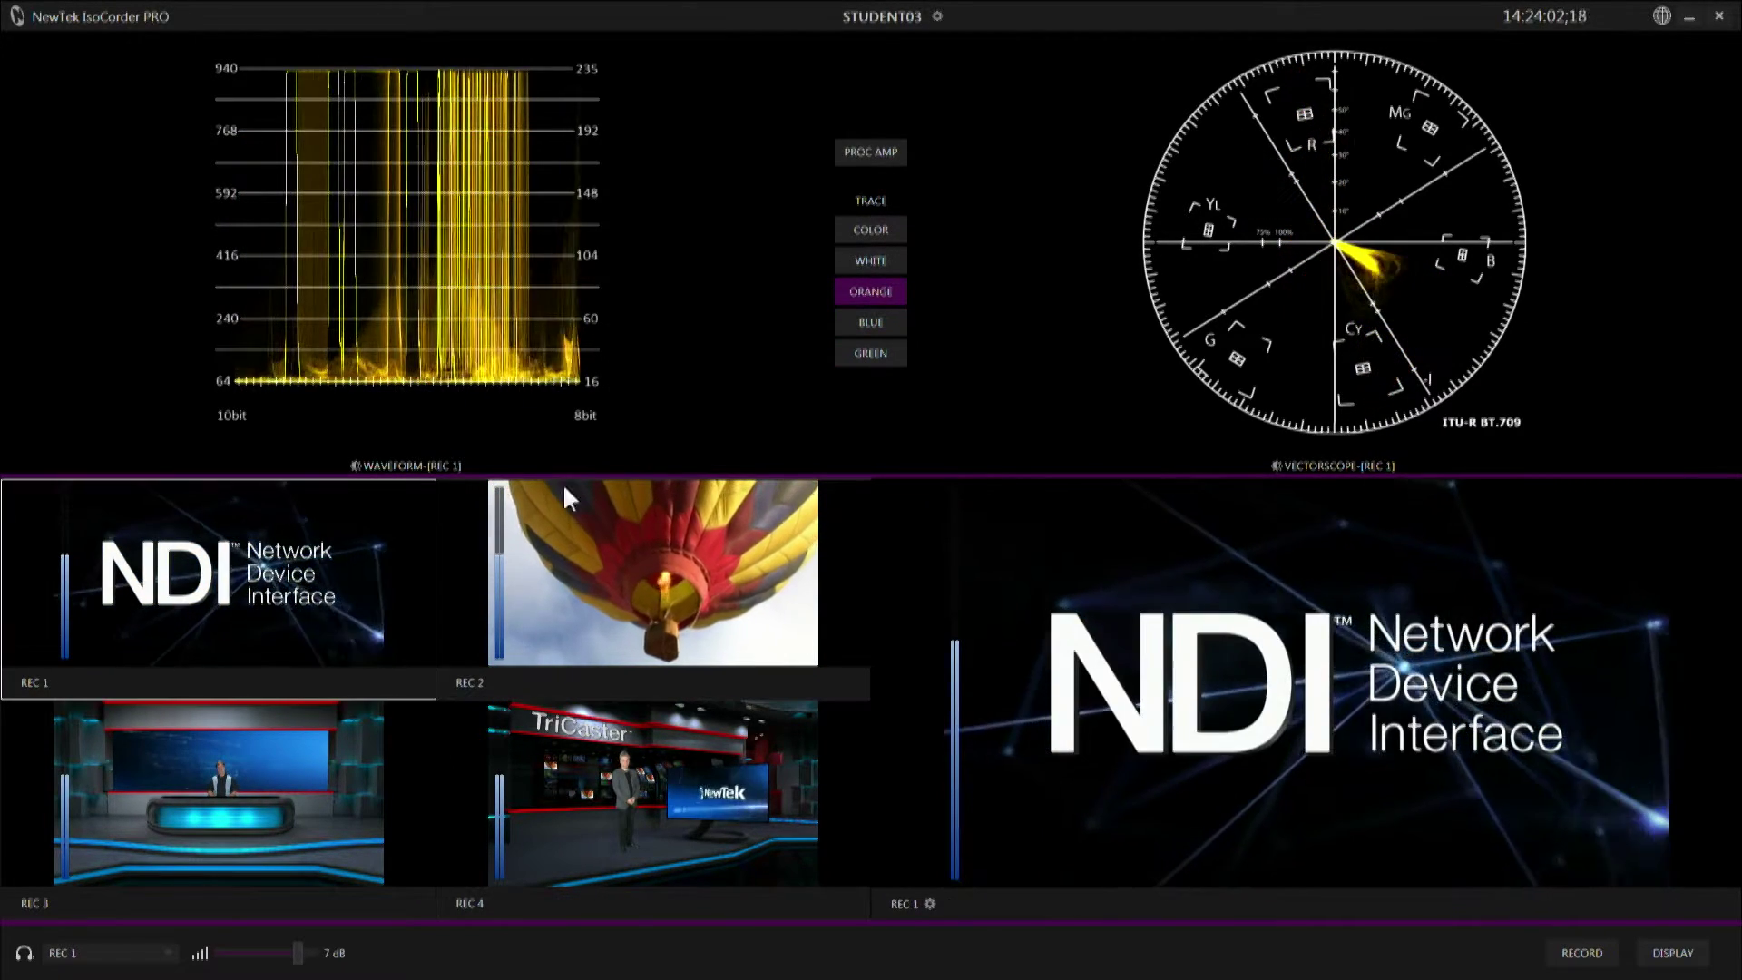
Monitor REC 2 and enable its proc amp, nudging brightness but leaving it at 0%
left_click(849, 154)
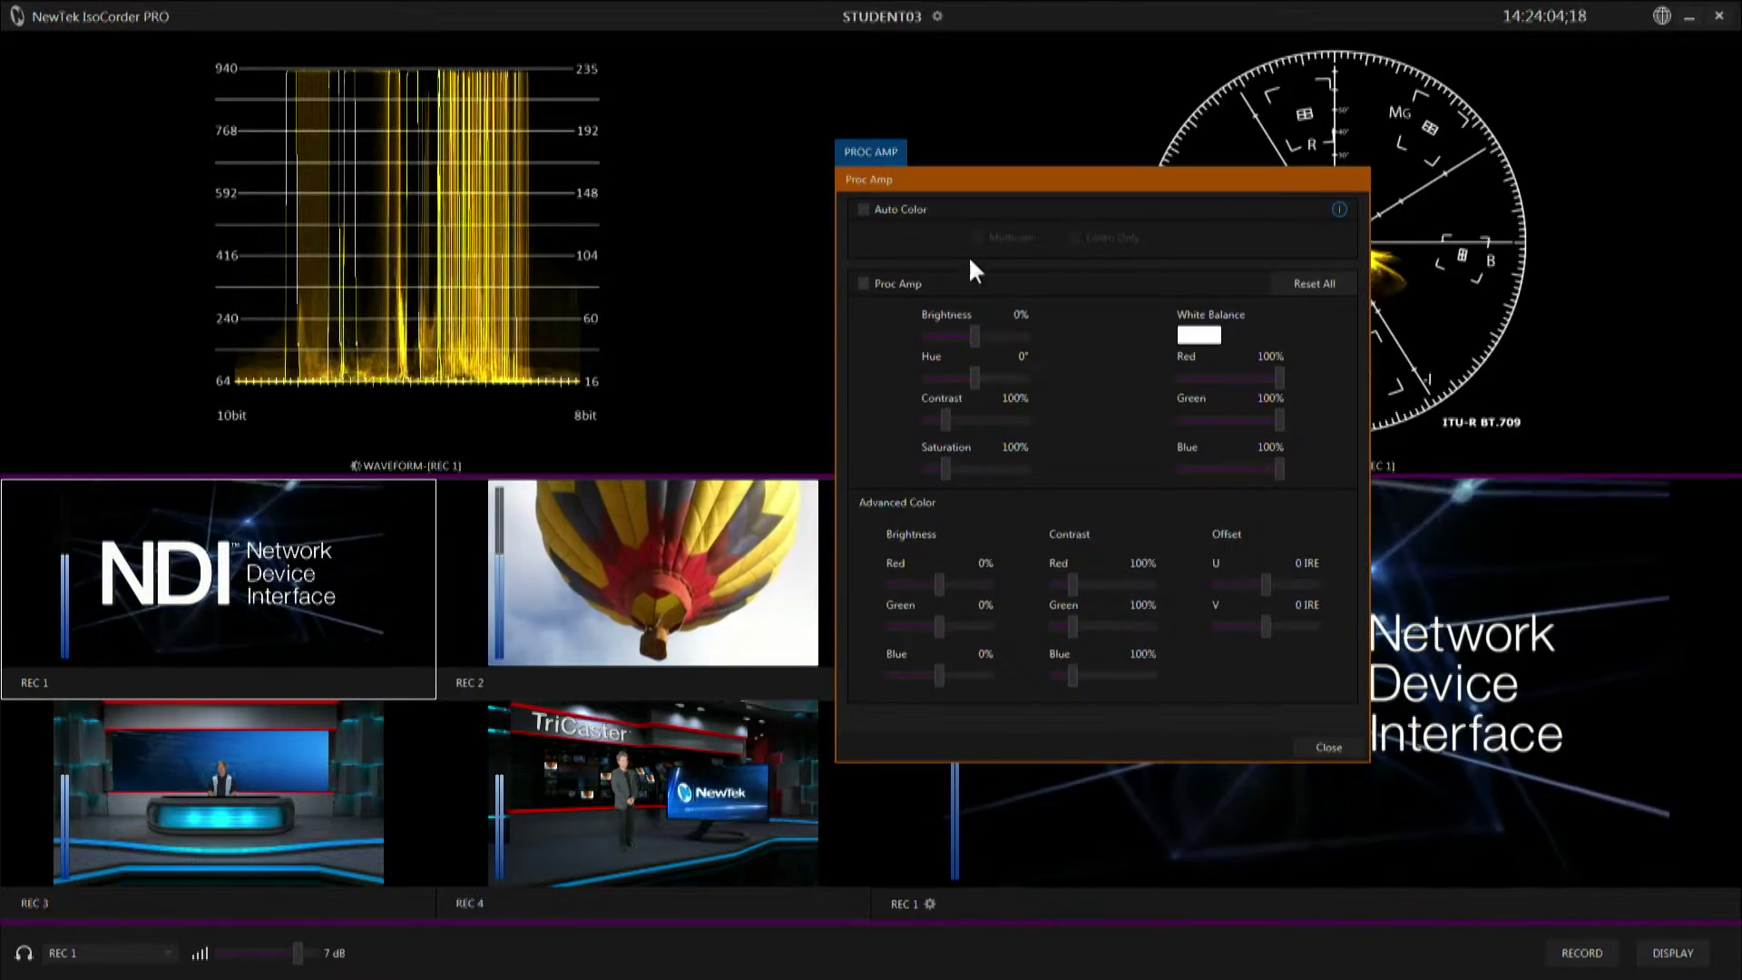
left_click(704, 574)
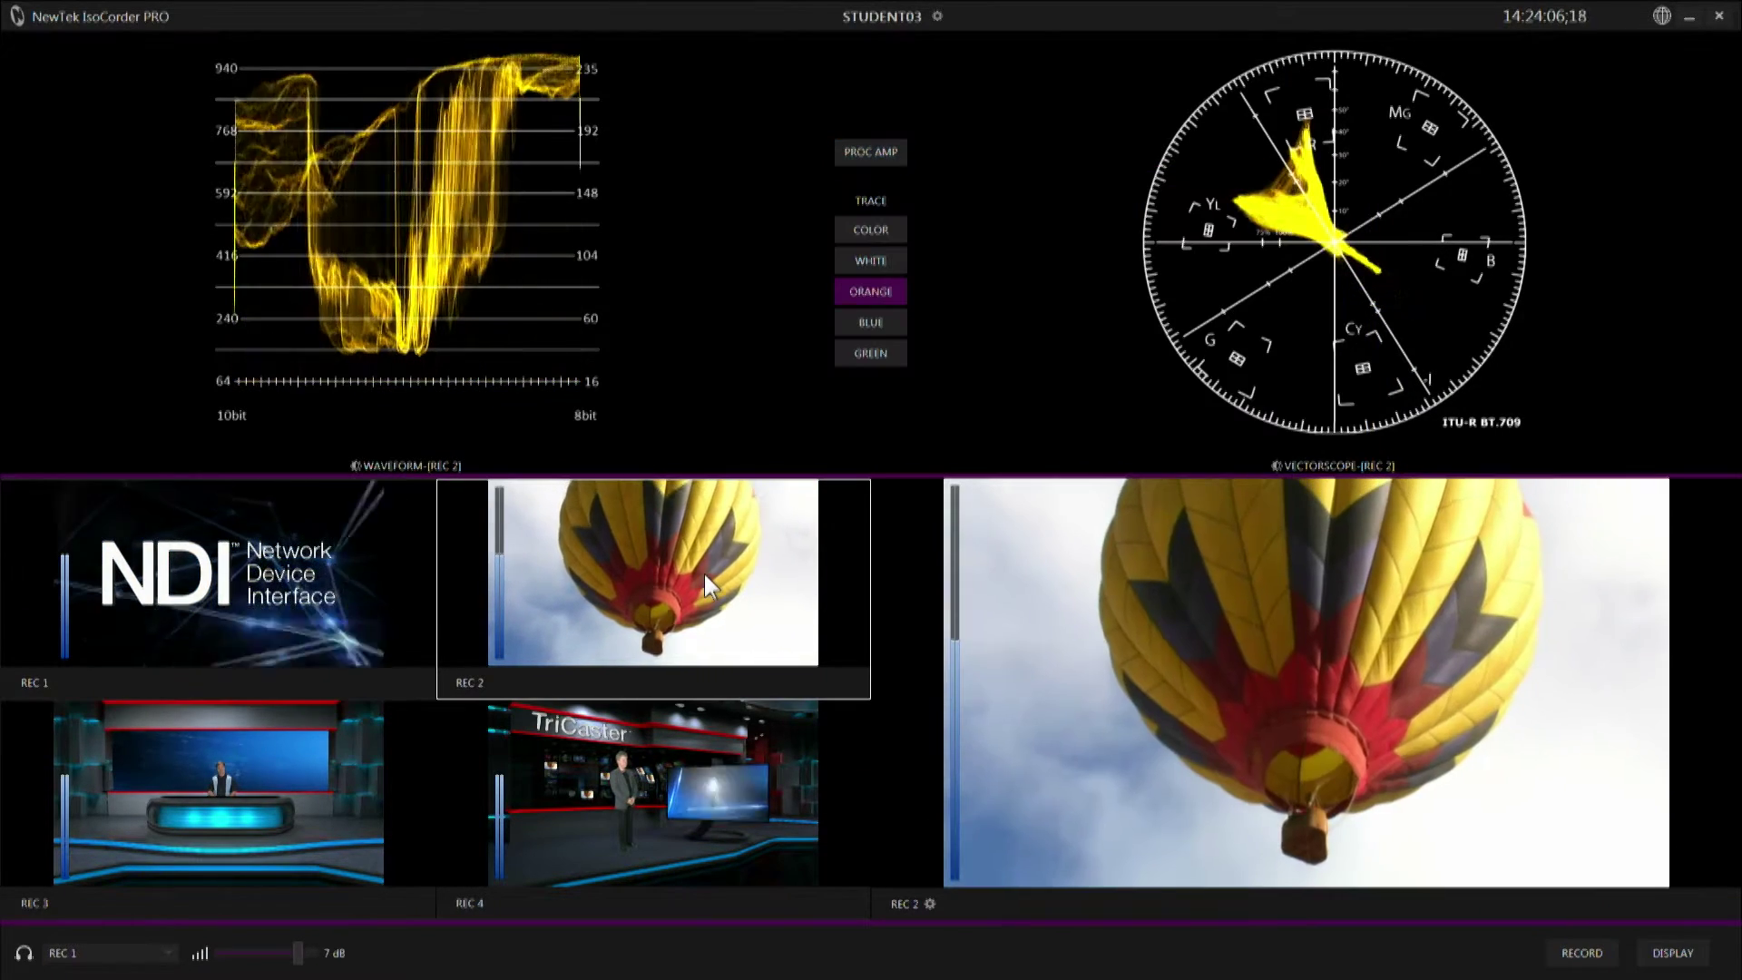
left_click(855, 154)
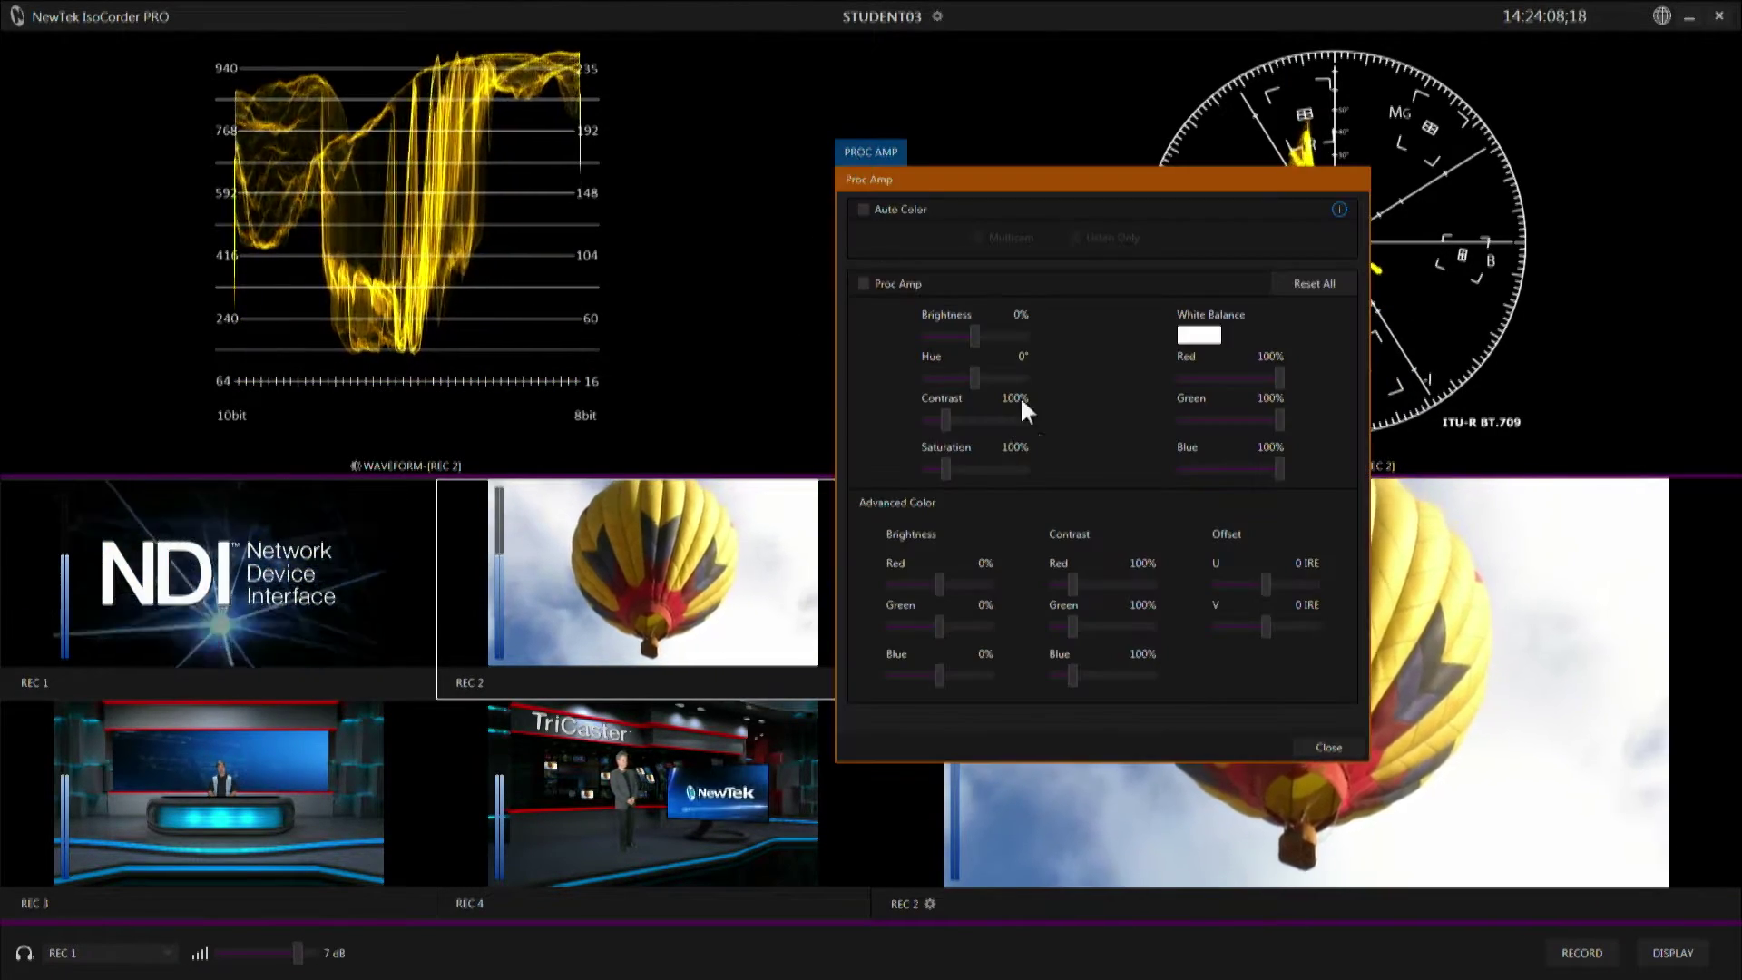
left_click_drag(973, 339, 976, 340)
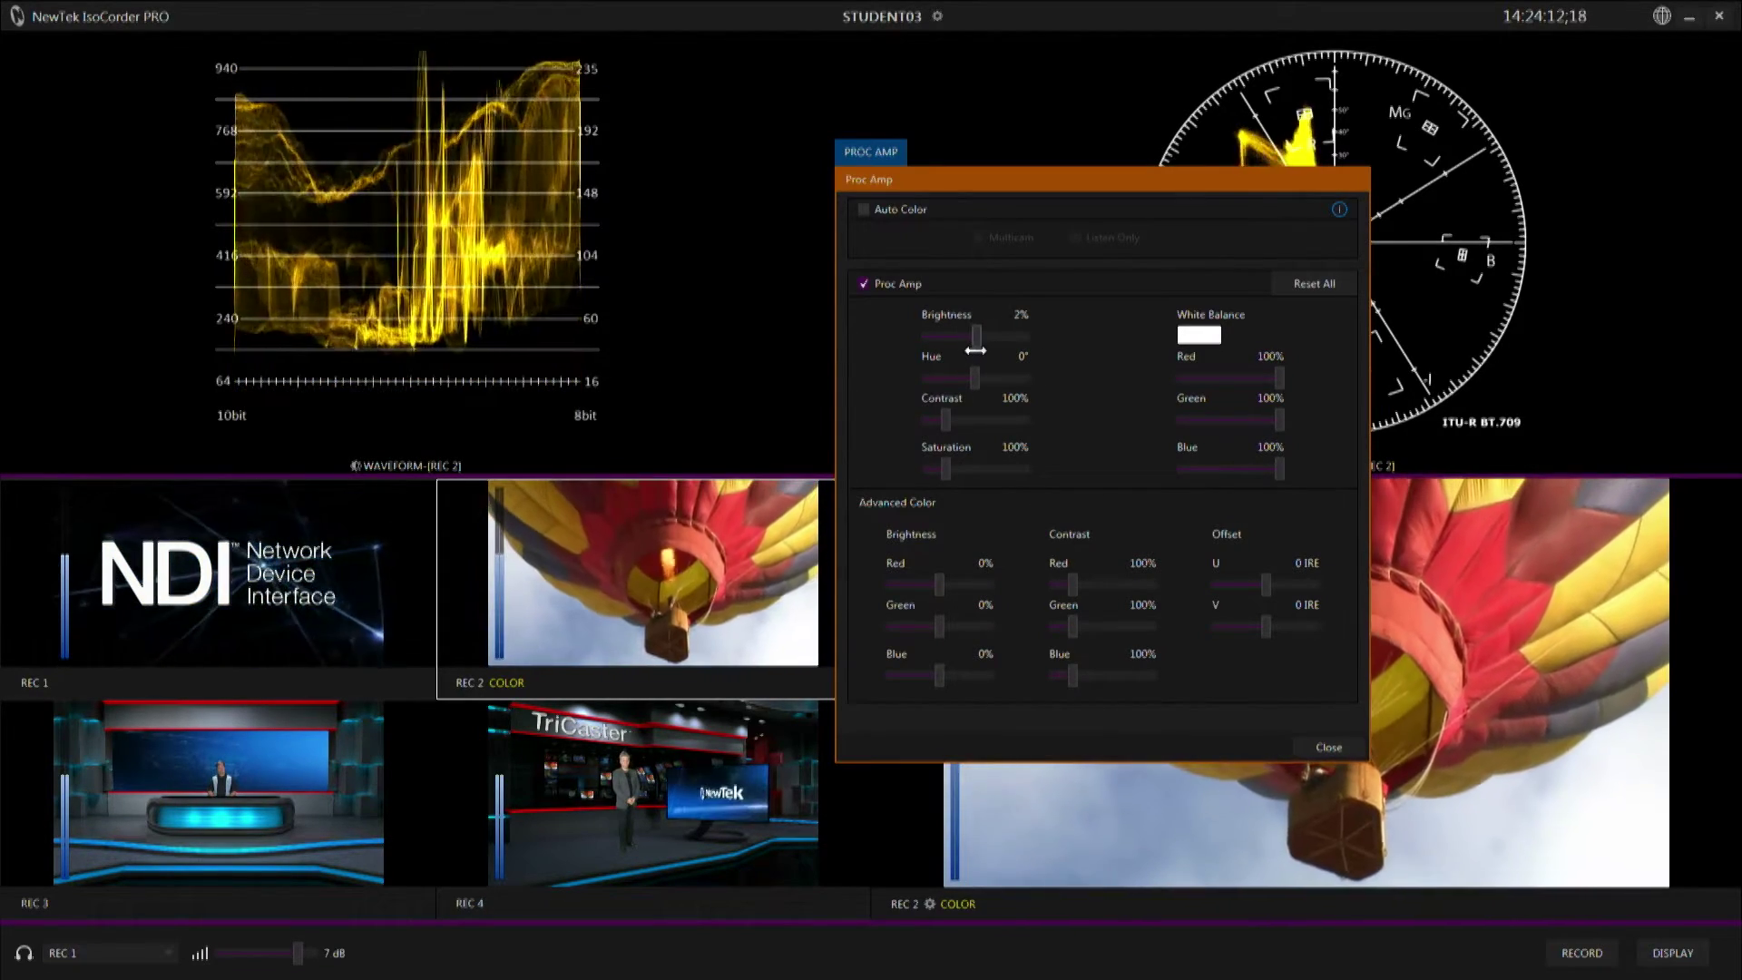
left_click_drag(972, 350, 975, 349)
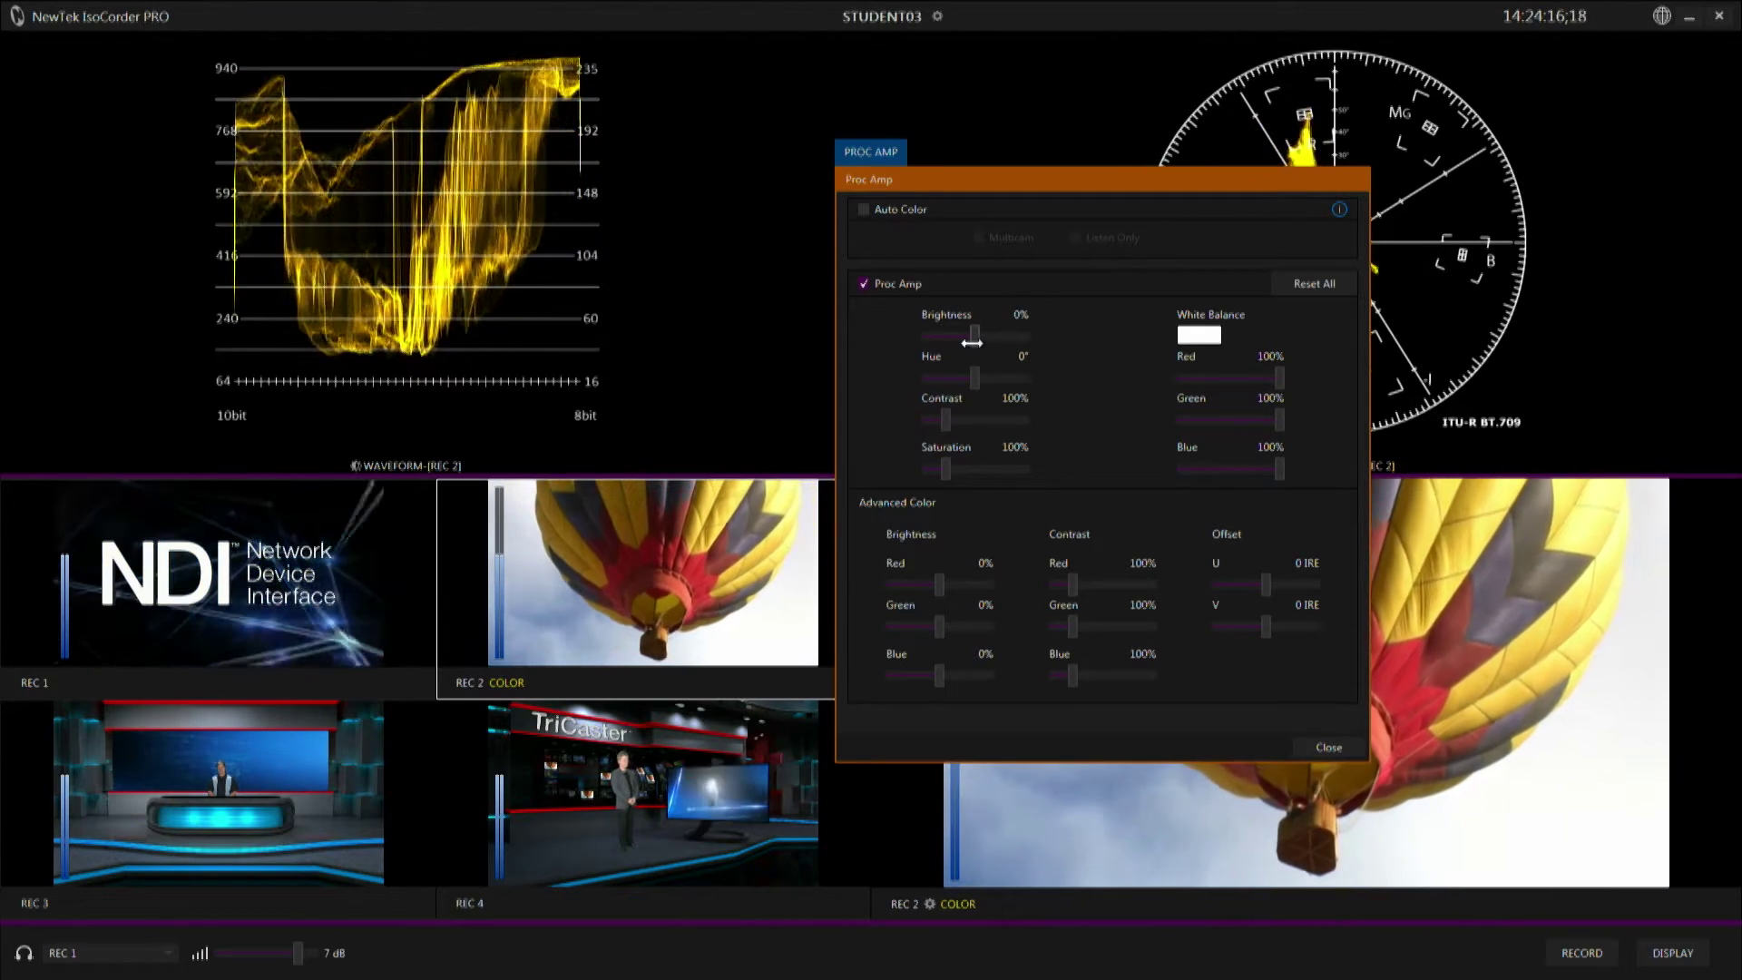
left_click(1320, 751)
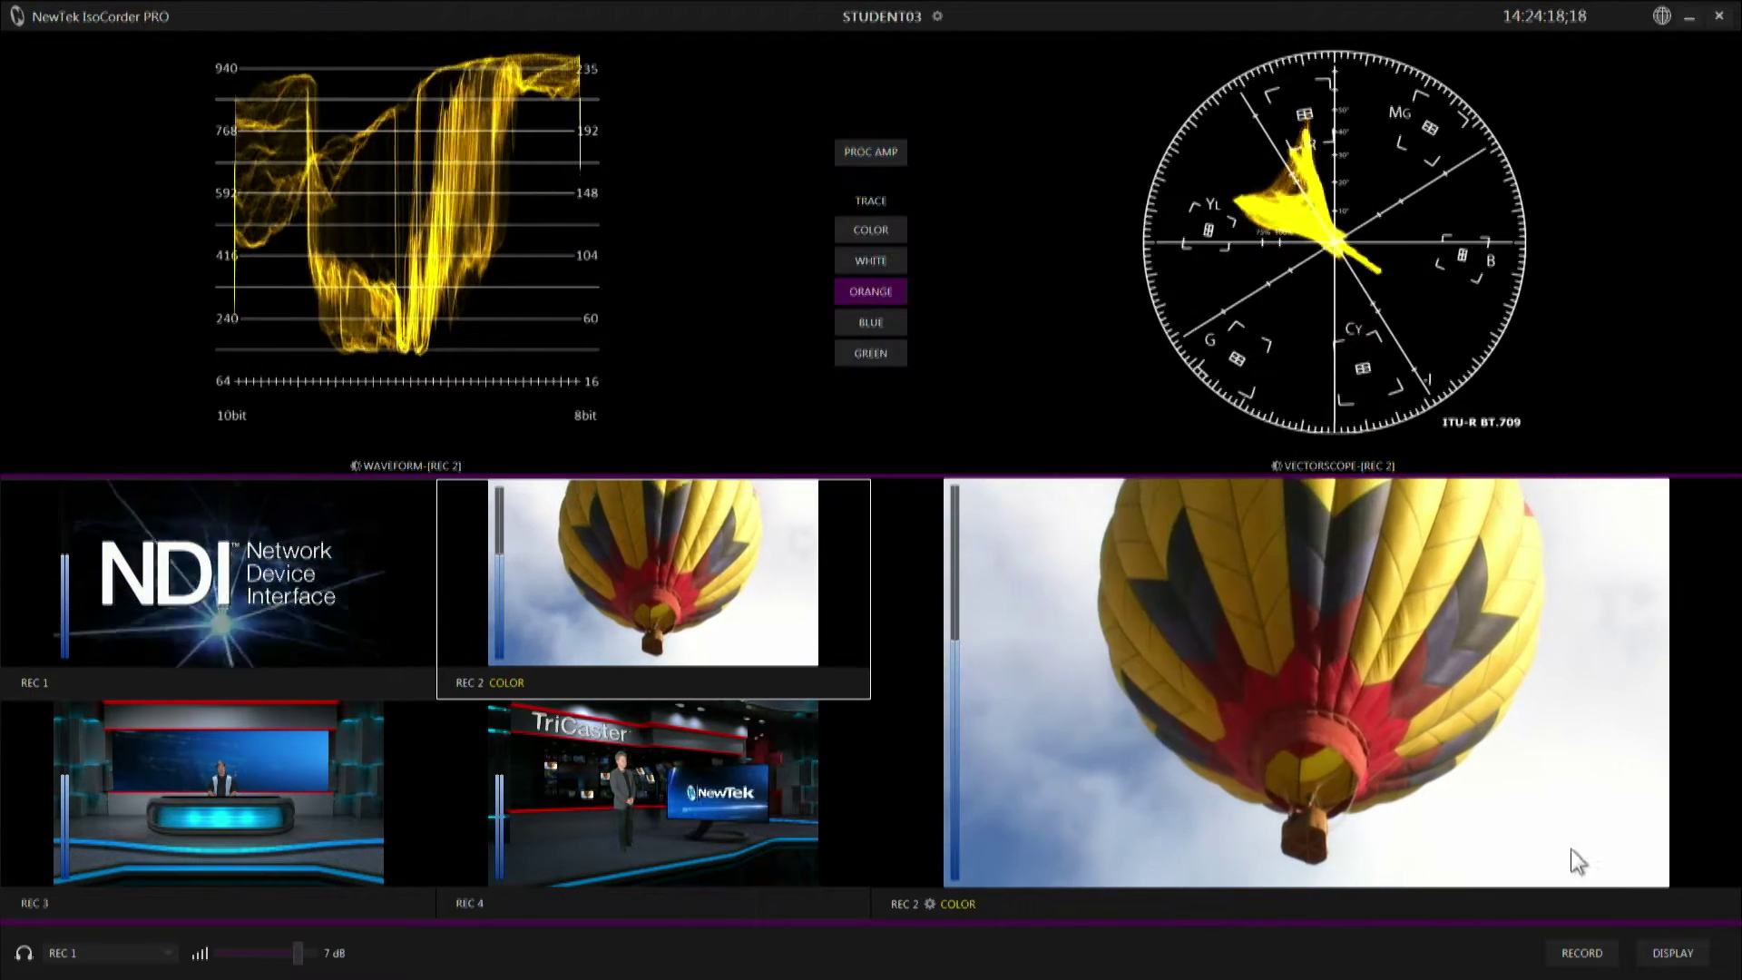
Show record group 5–8 and monitor REC 5, then REC 8, on the scopes
left_click(1689, 965)
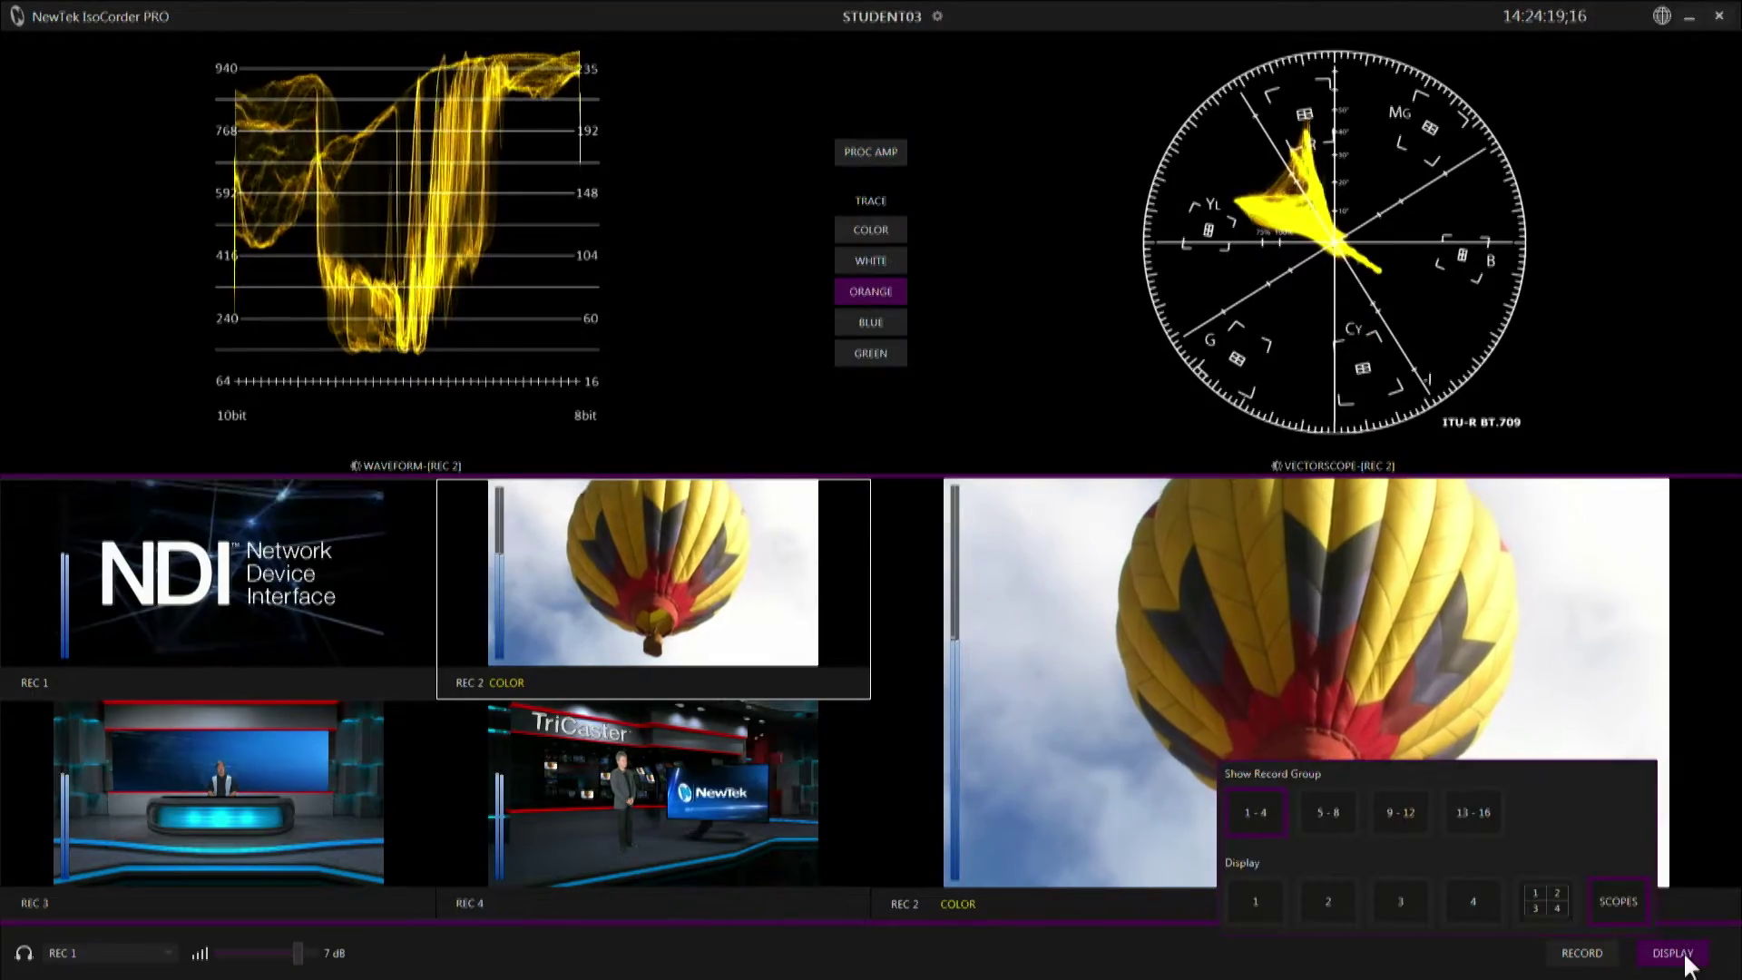
left_click(1332, 812)
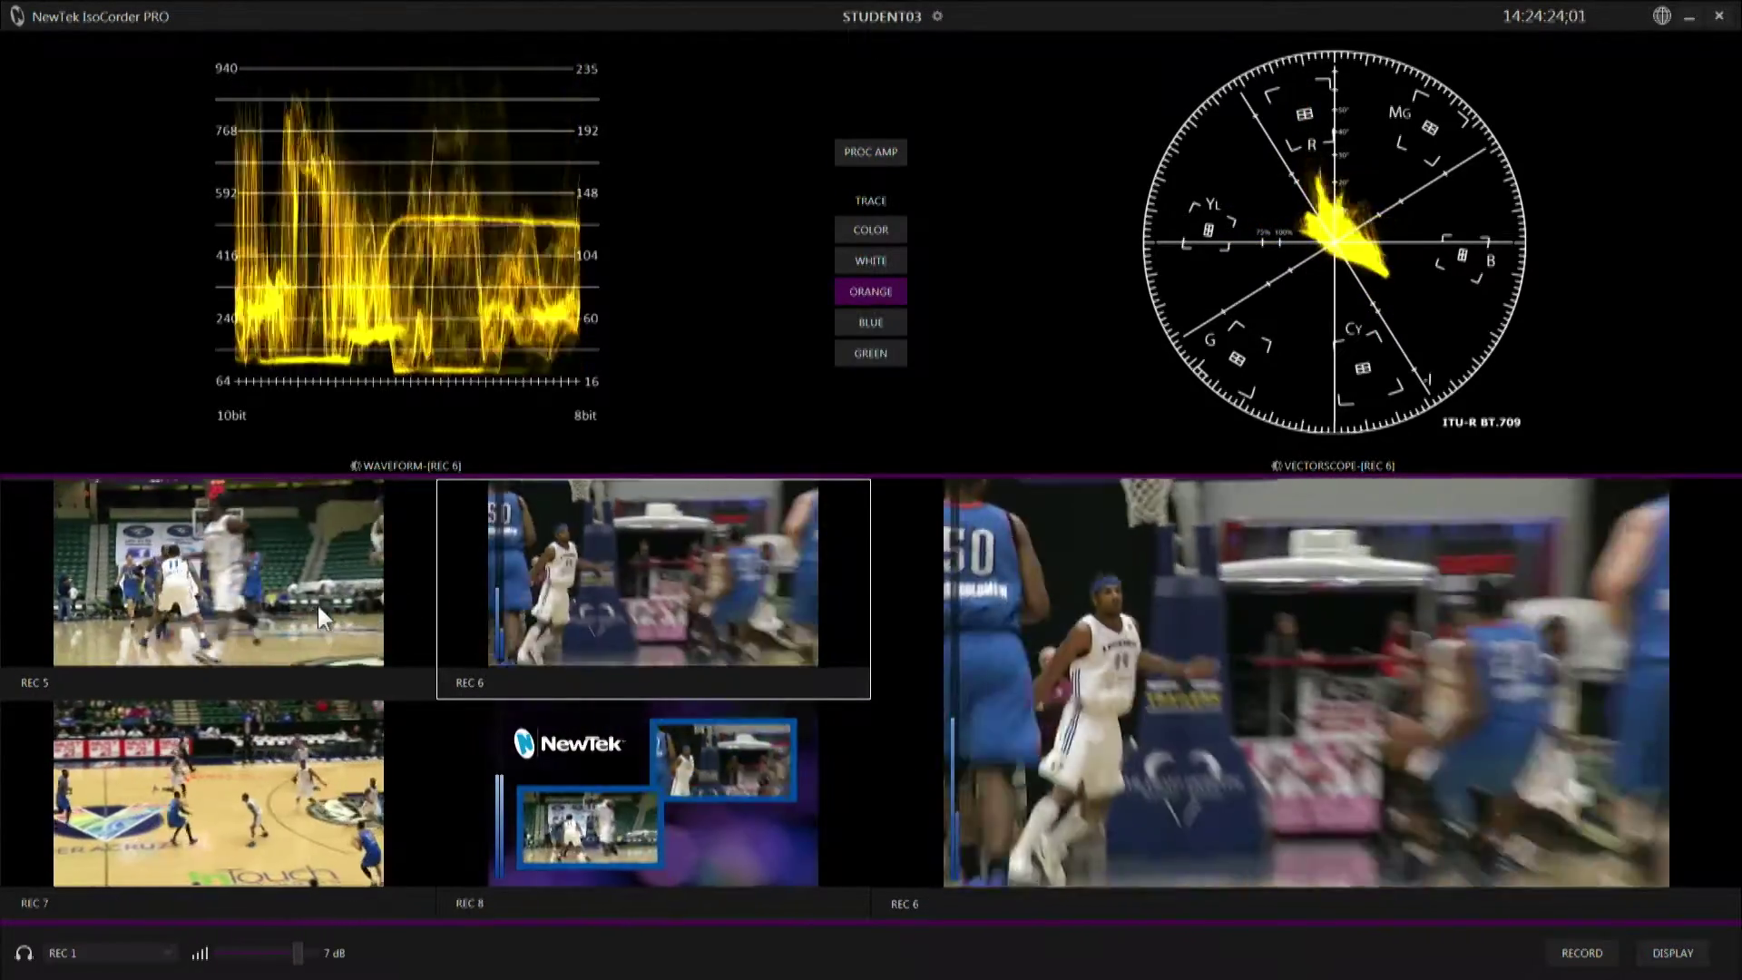
left_click(318, 606)
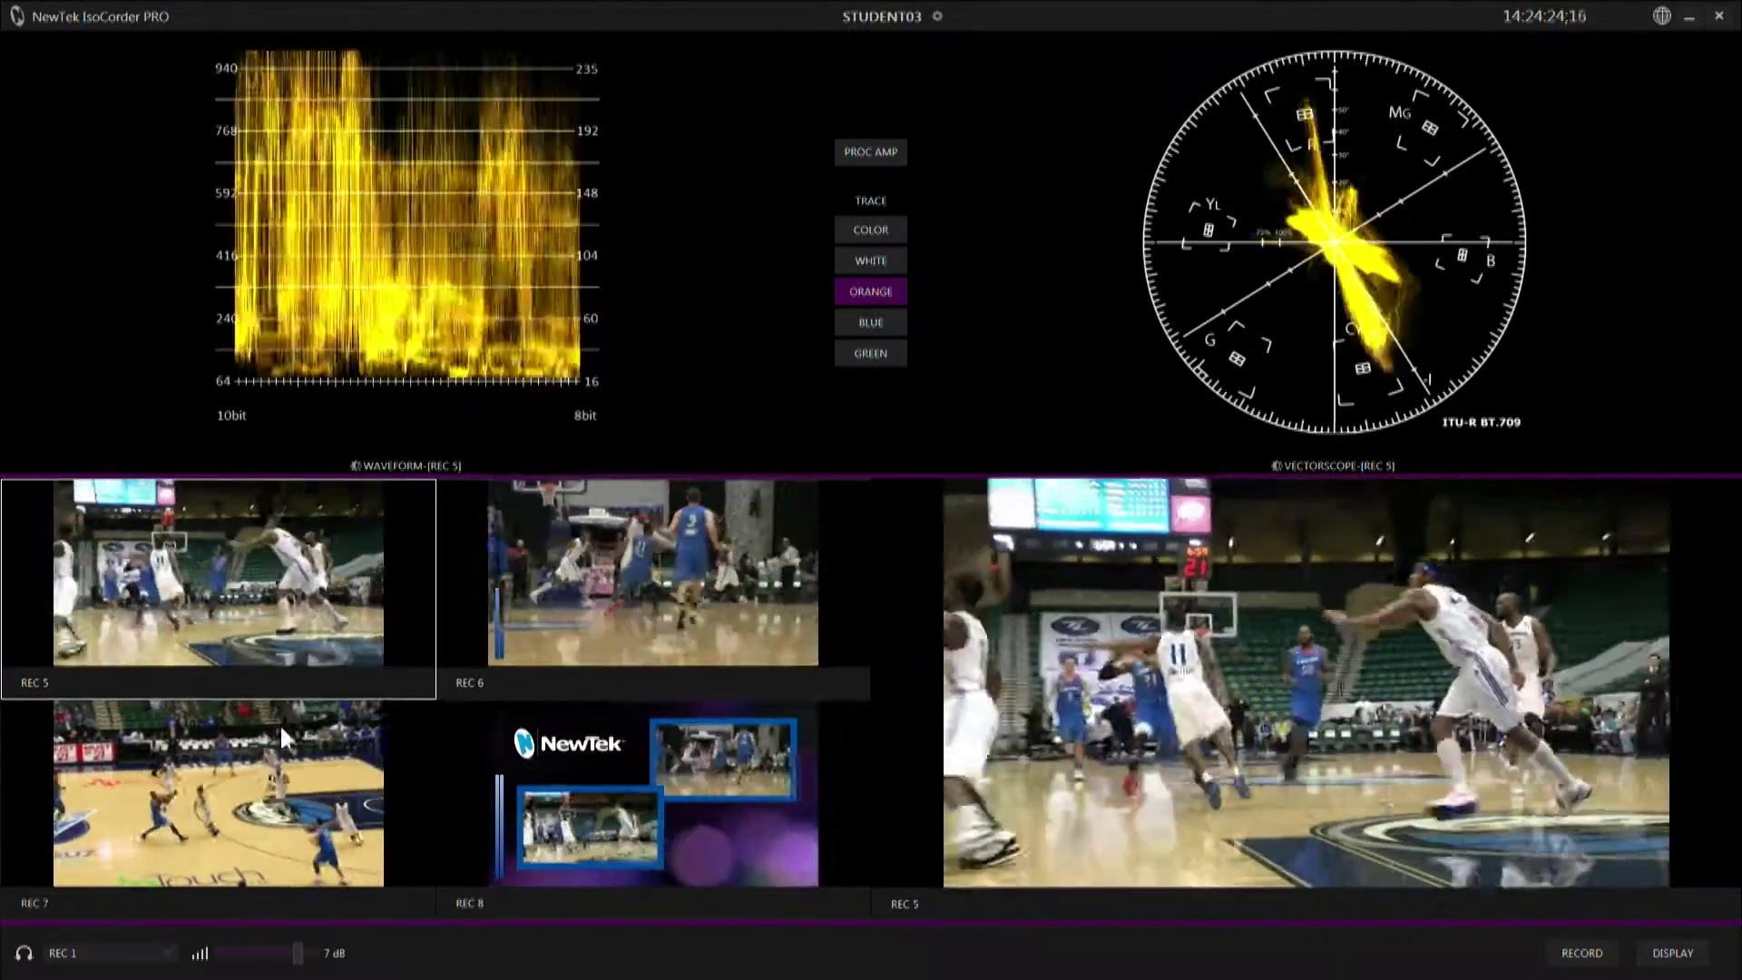
left_click(569, 780)
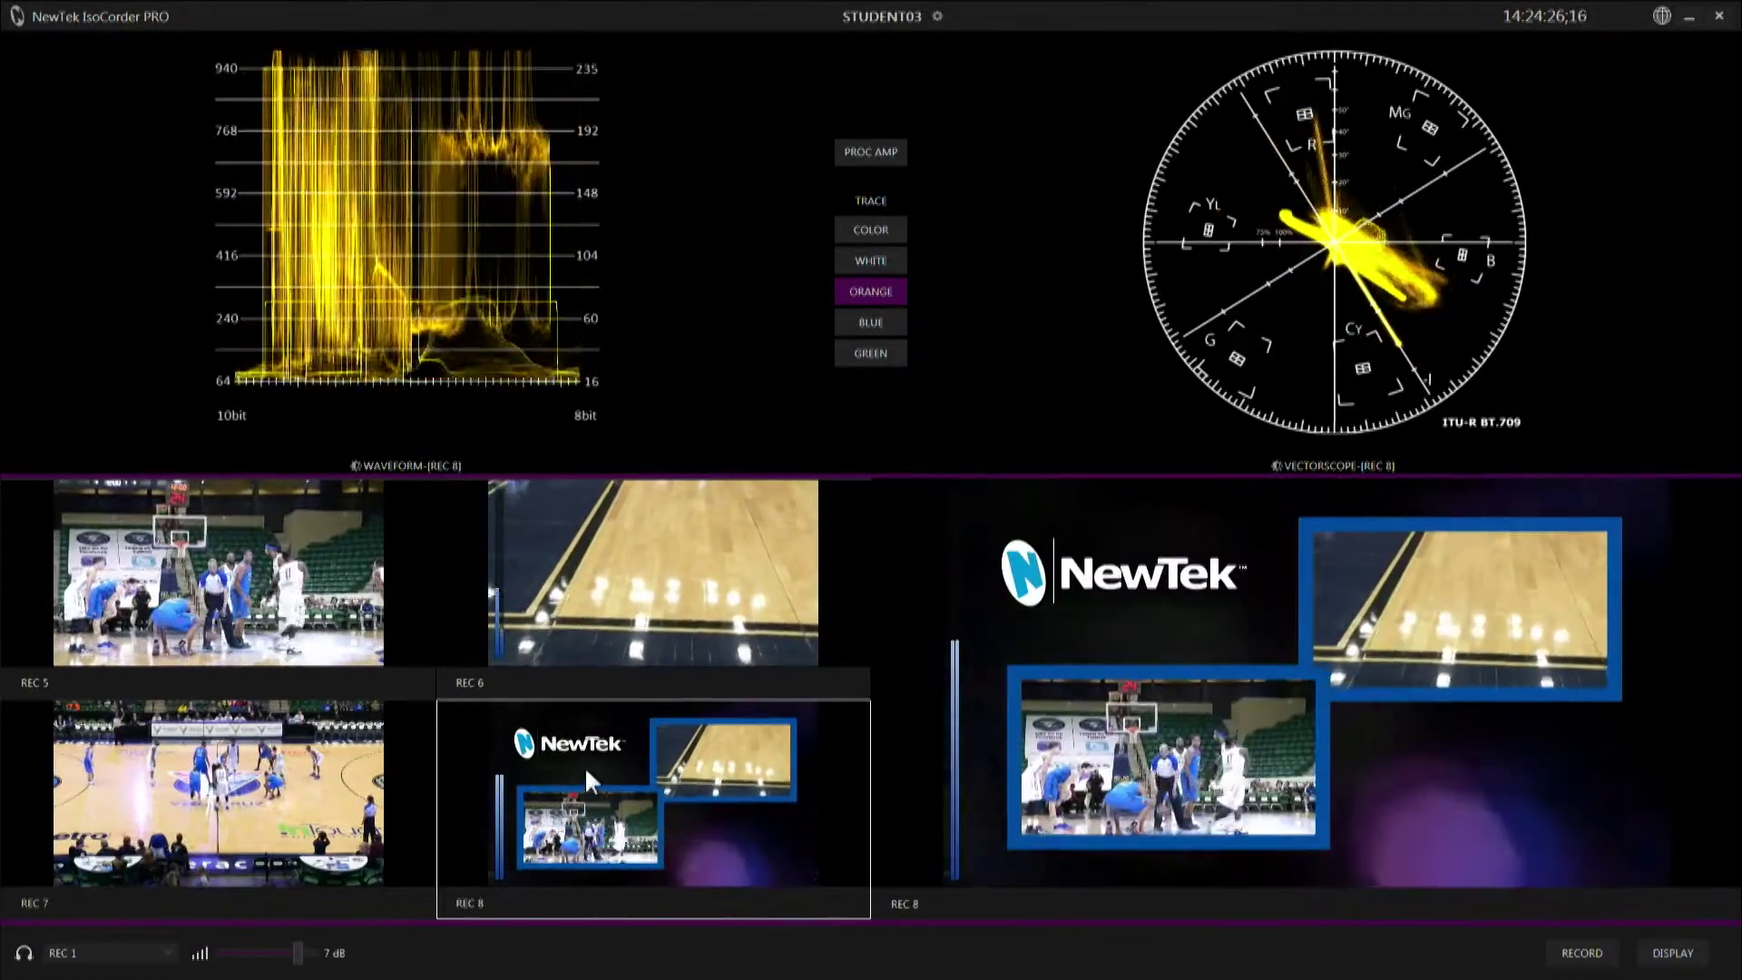
Open and close REC 8's proc amp settings, then monitor REC 5 again
left_click(866, 150)
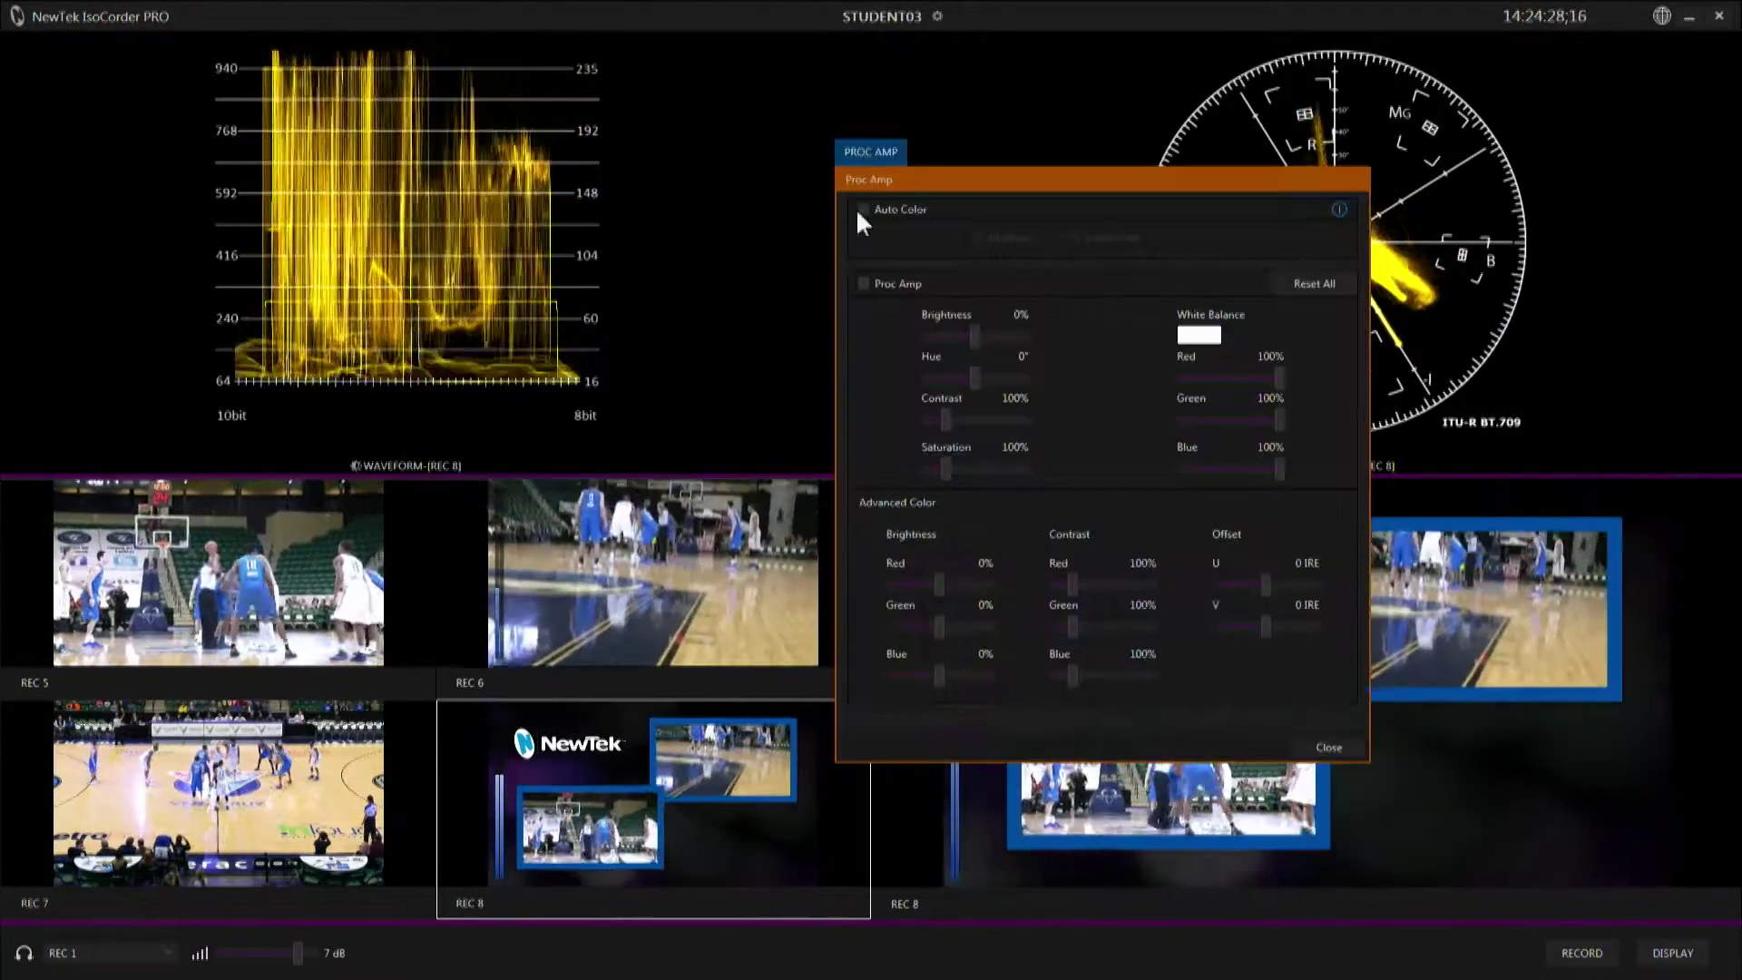
left_click(1318, 746)
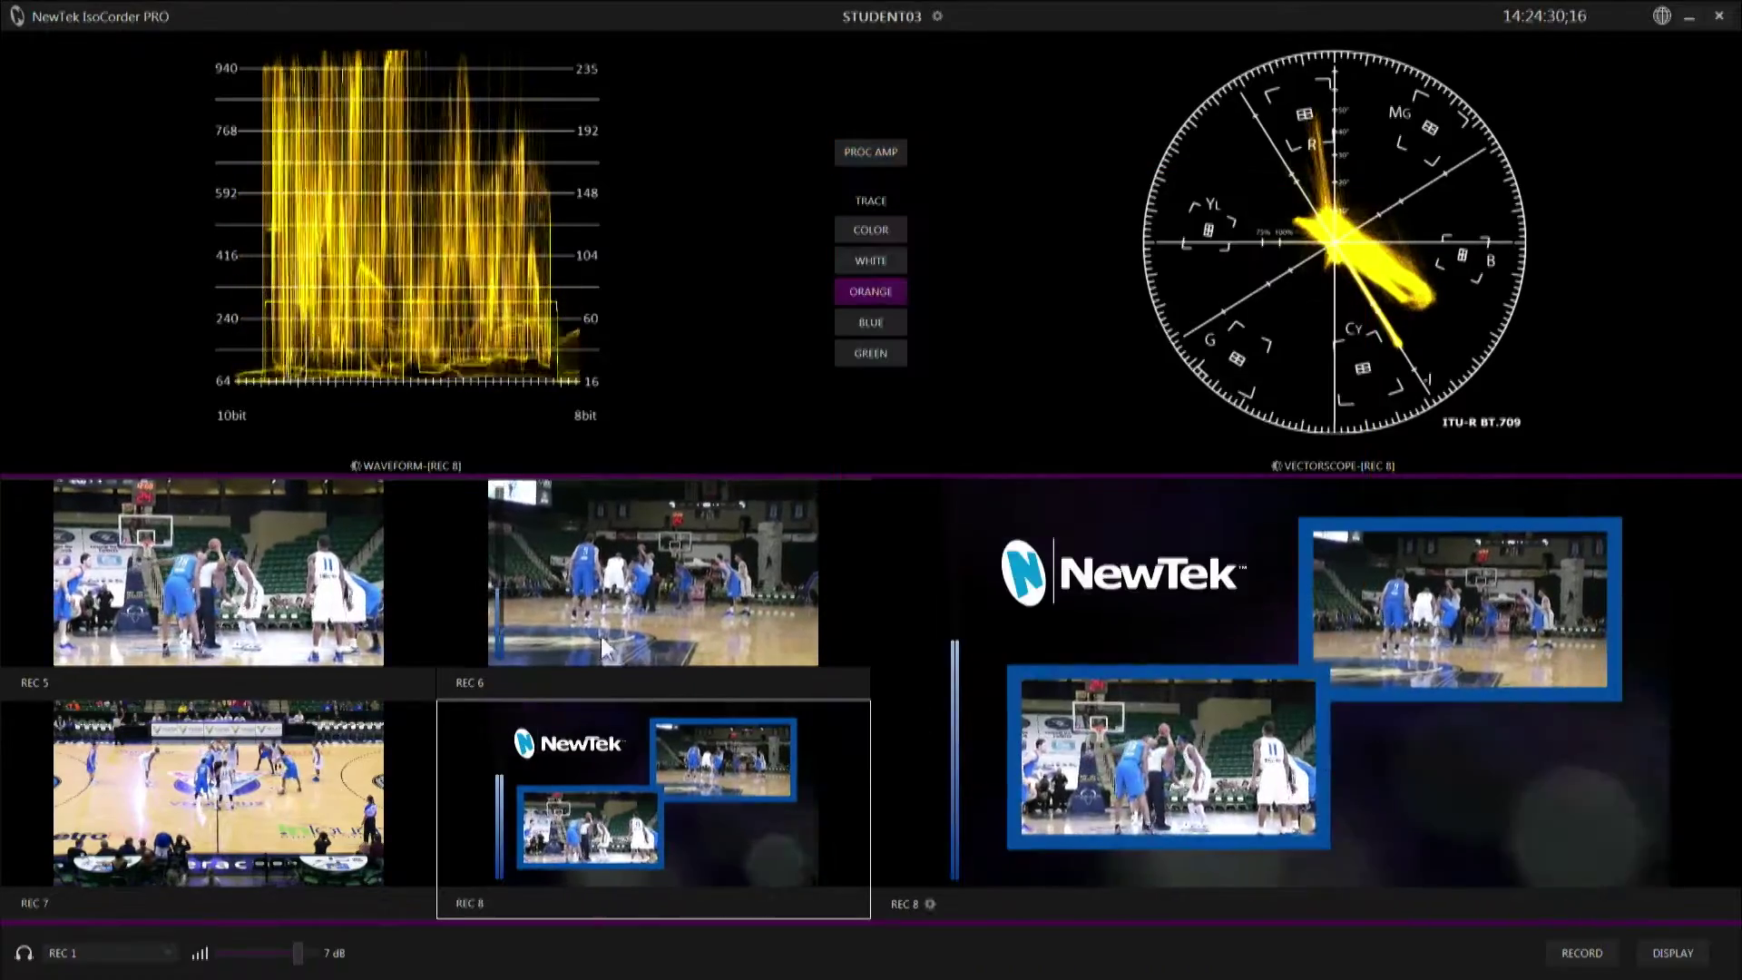
key("5")
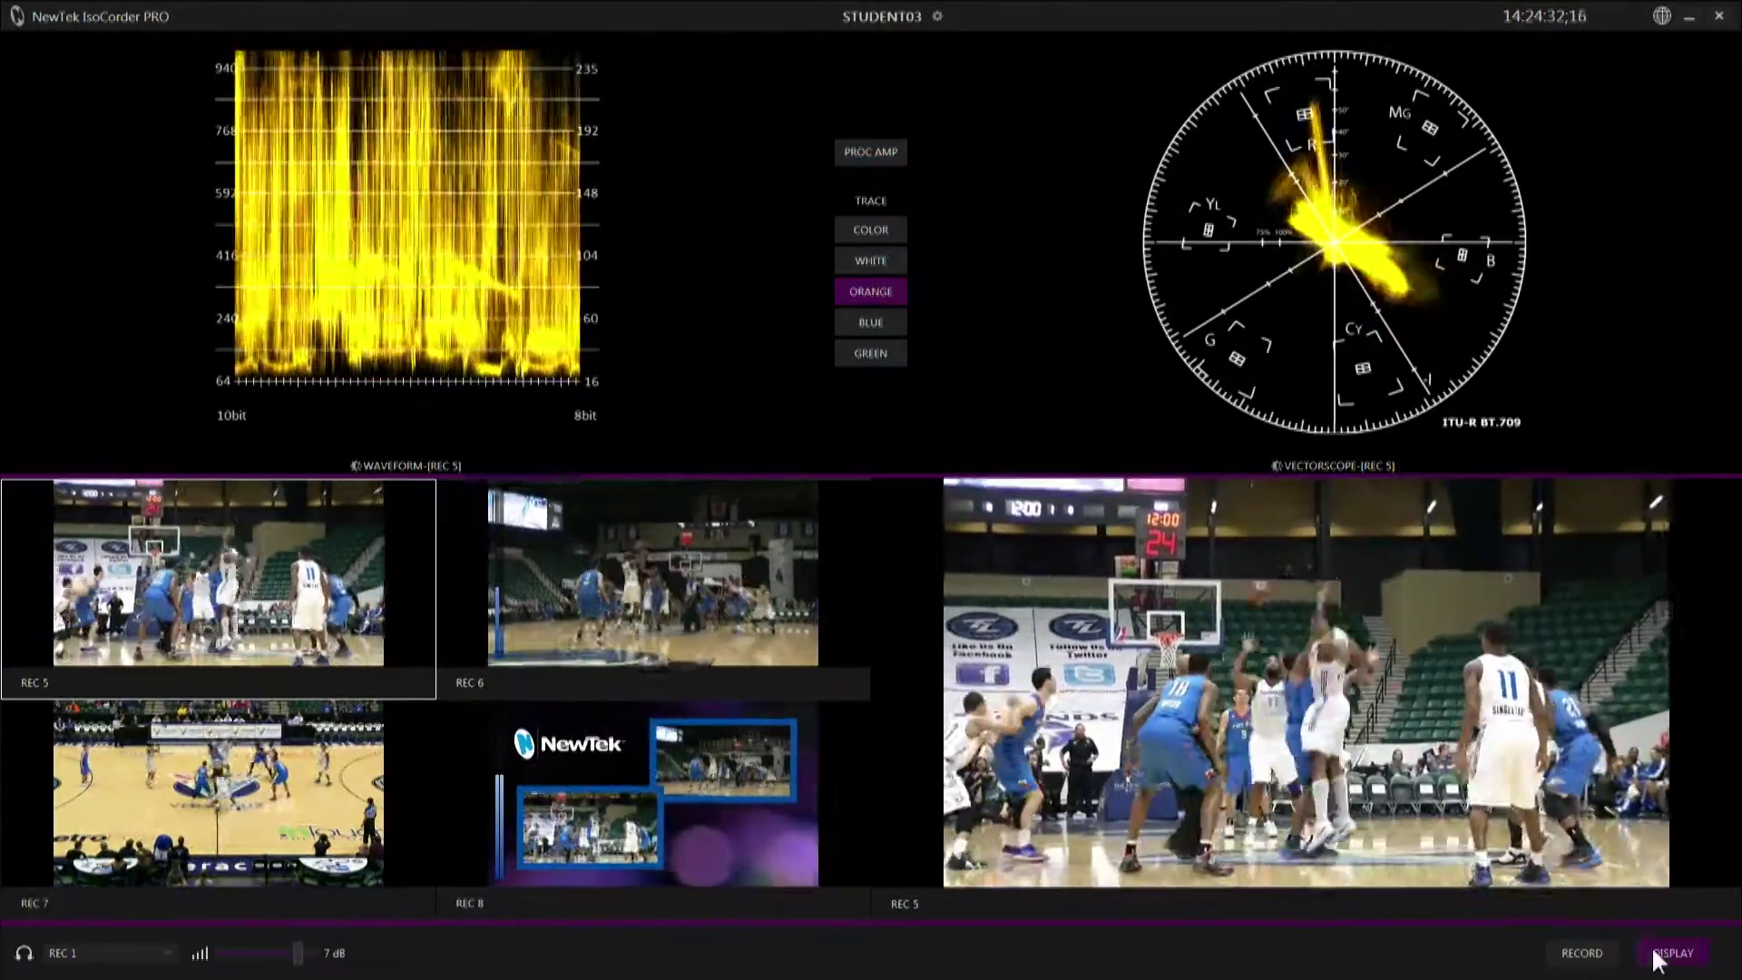
left_click(1657, 957)
Switch to the 1-2-3-4 quad layout of REC 5–8 and open System Configuration
left_click(1543, 895)
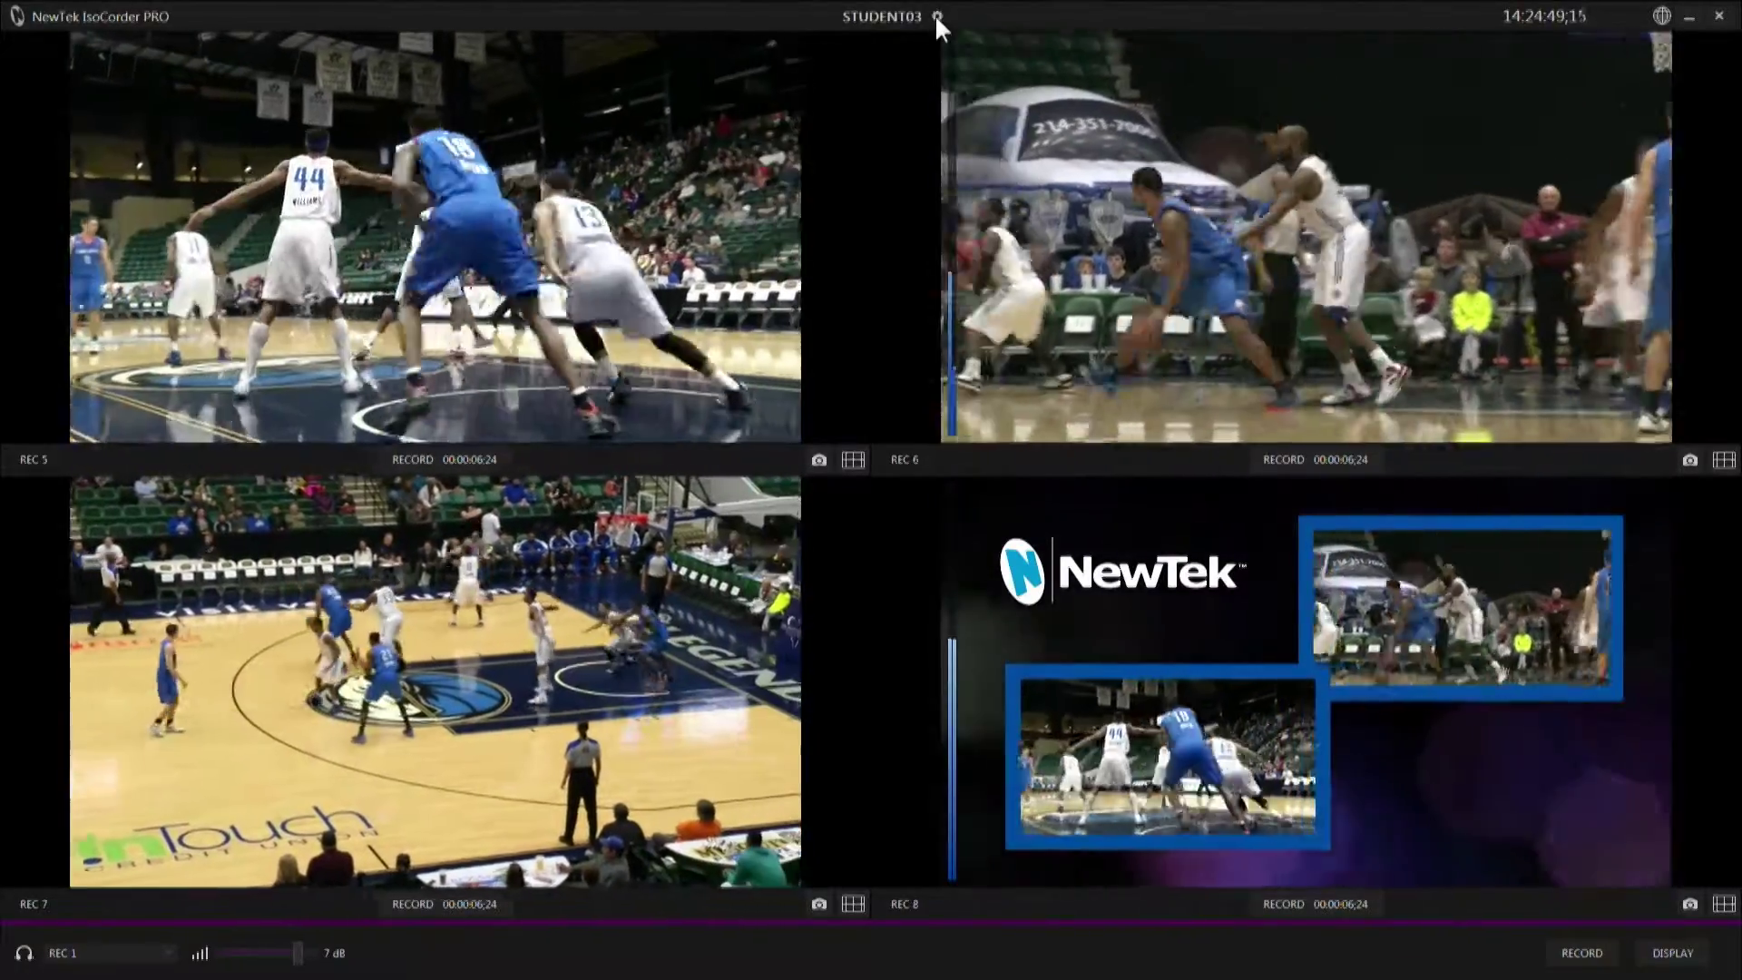
left_click(936, 15)
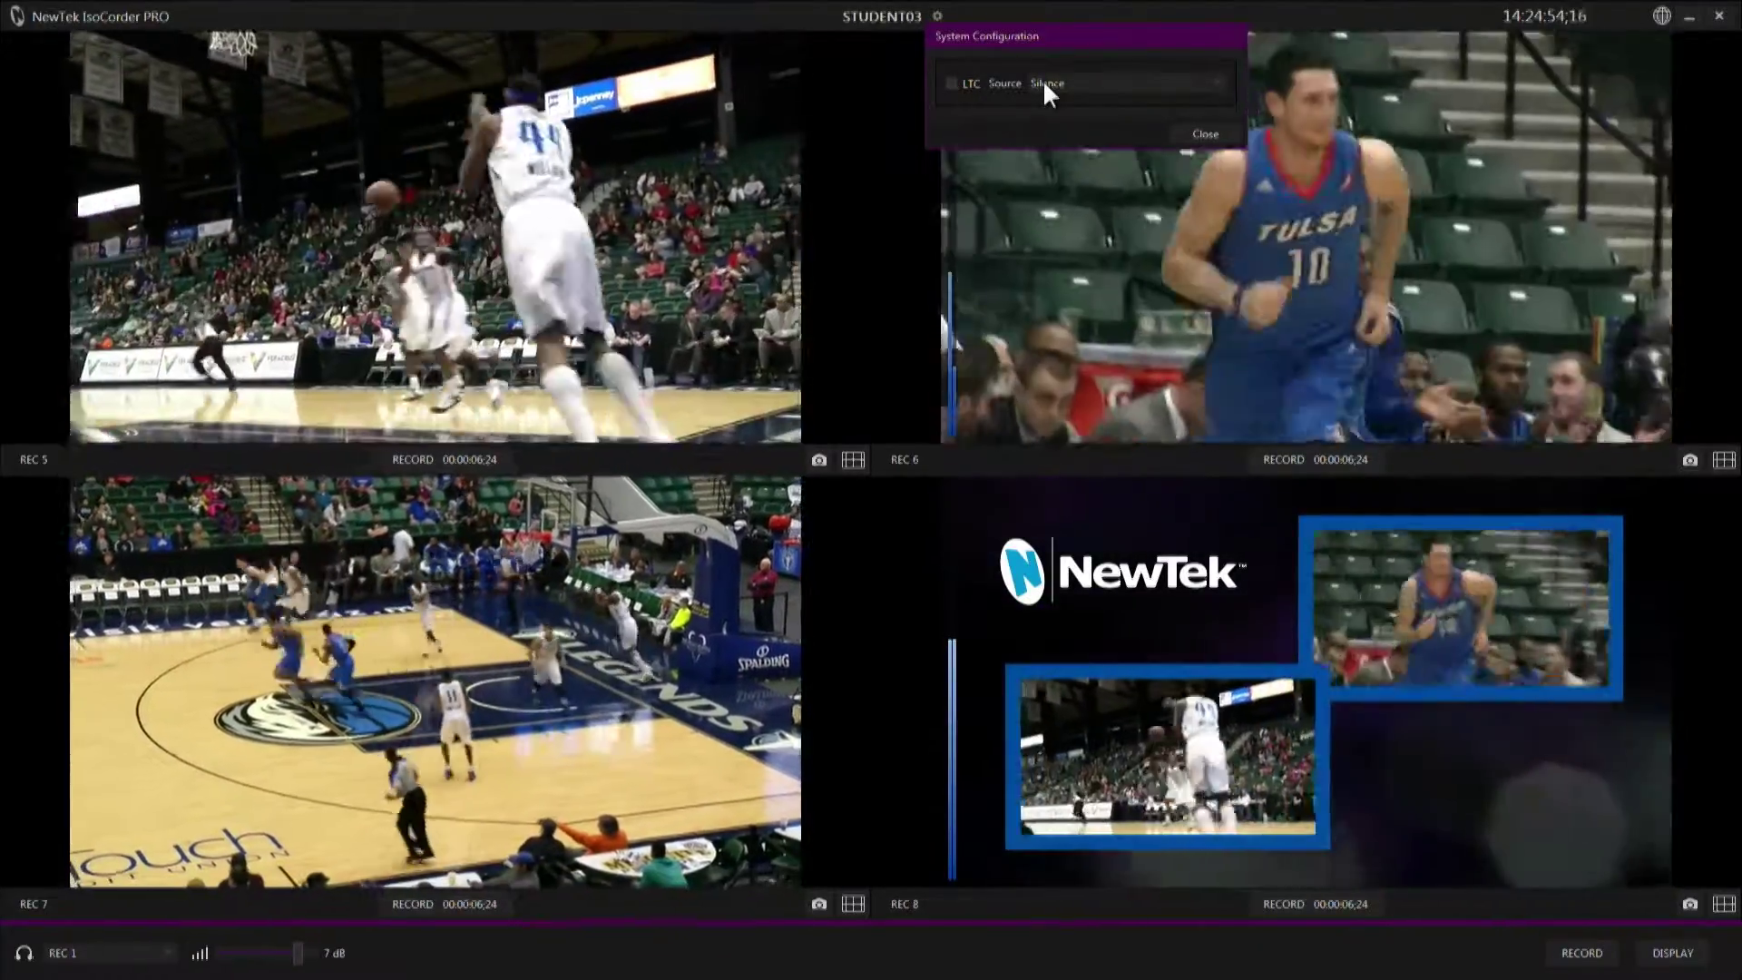
Enable LTC timecode with INSTRUCTOR8000 (IN 2) as the NDI audio source
left_click(1205, 80)
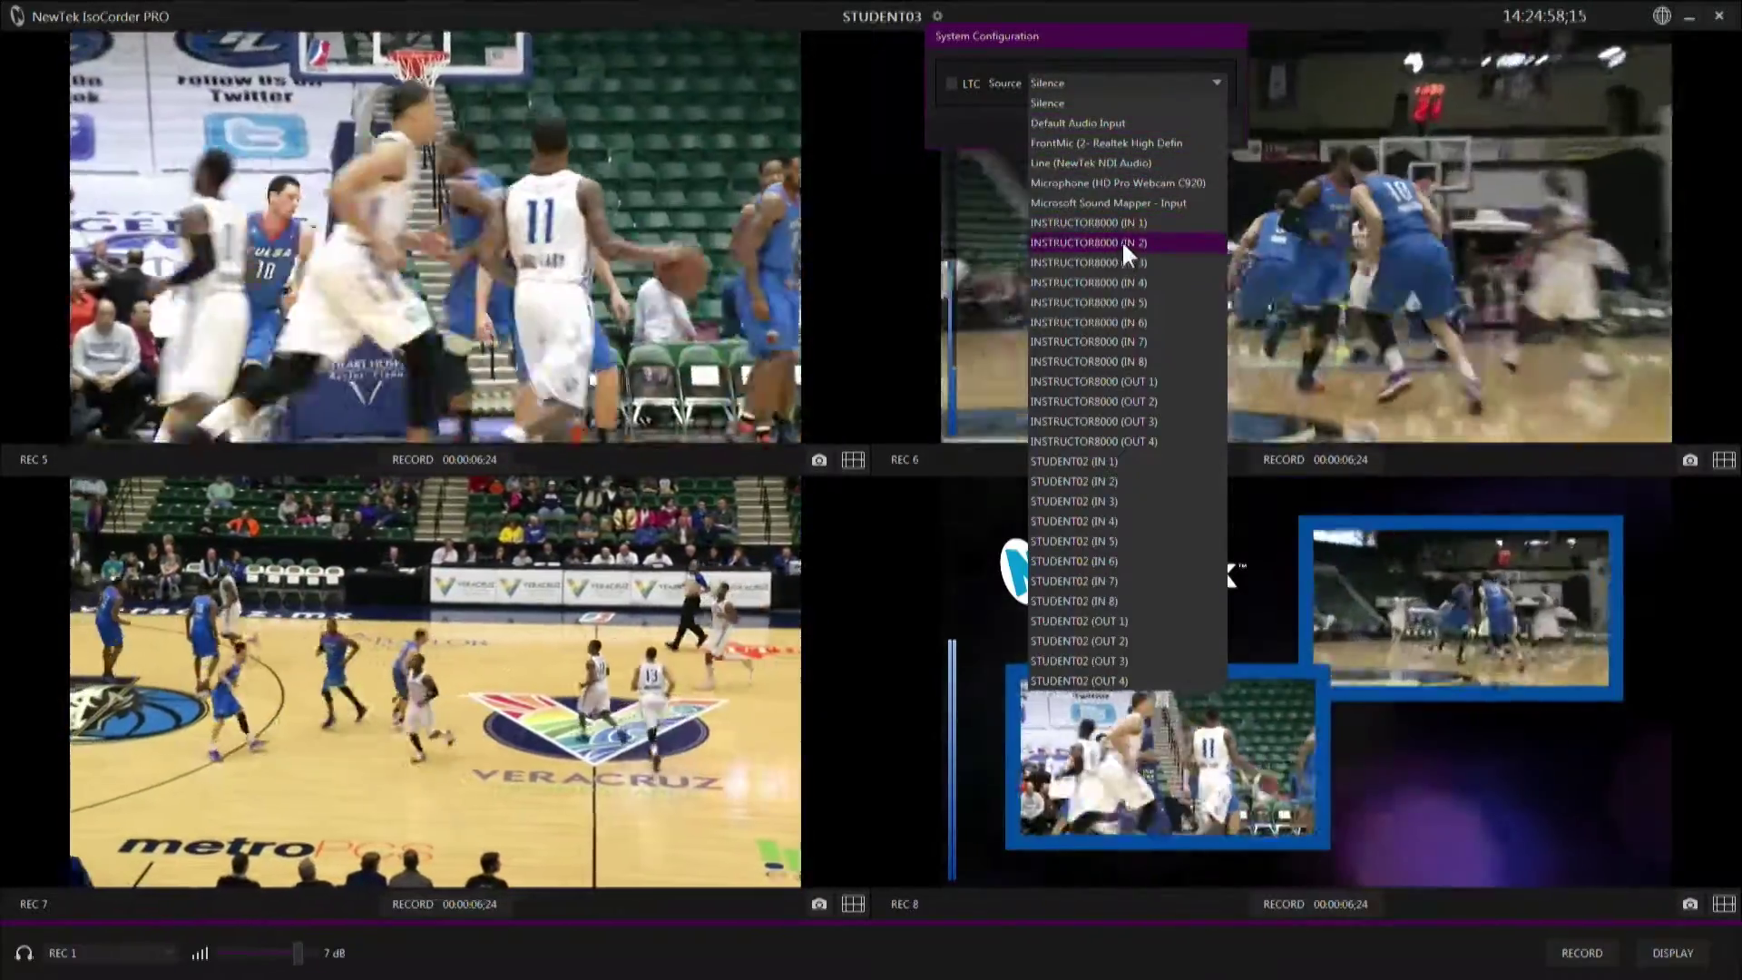
left_click(1121, 241)
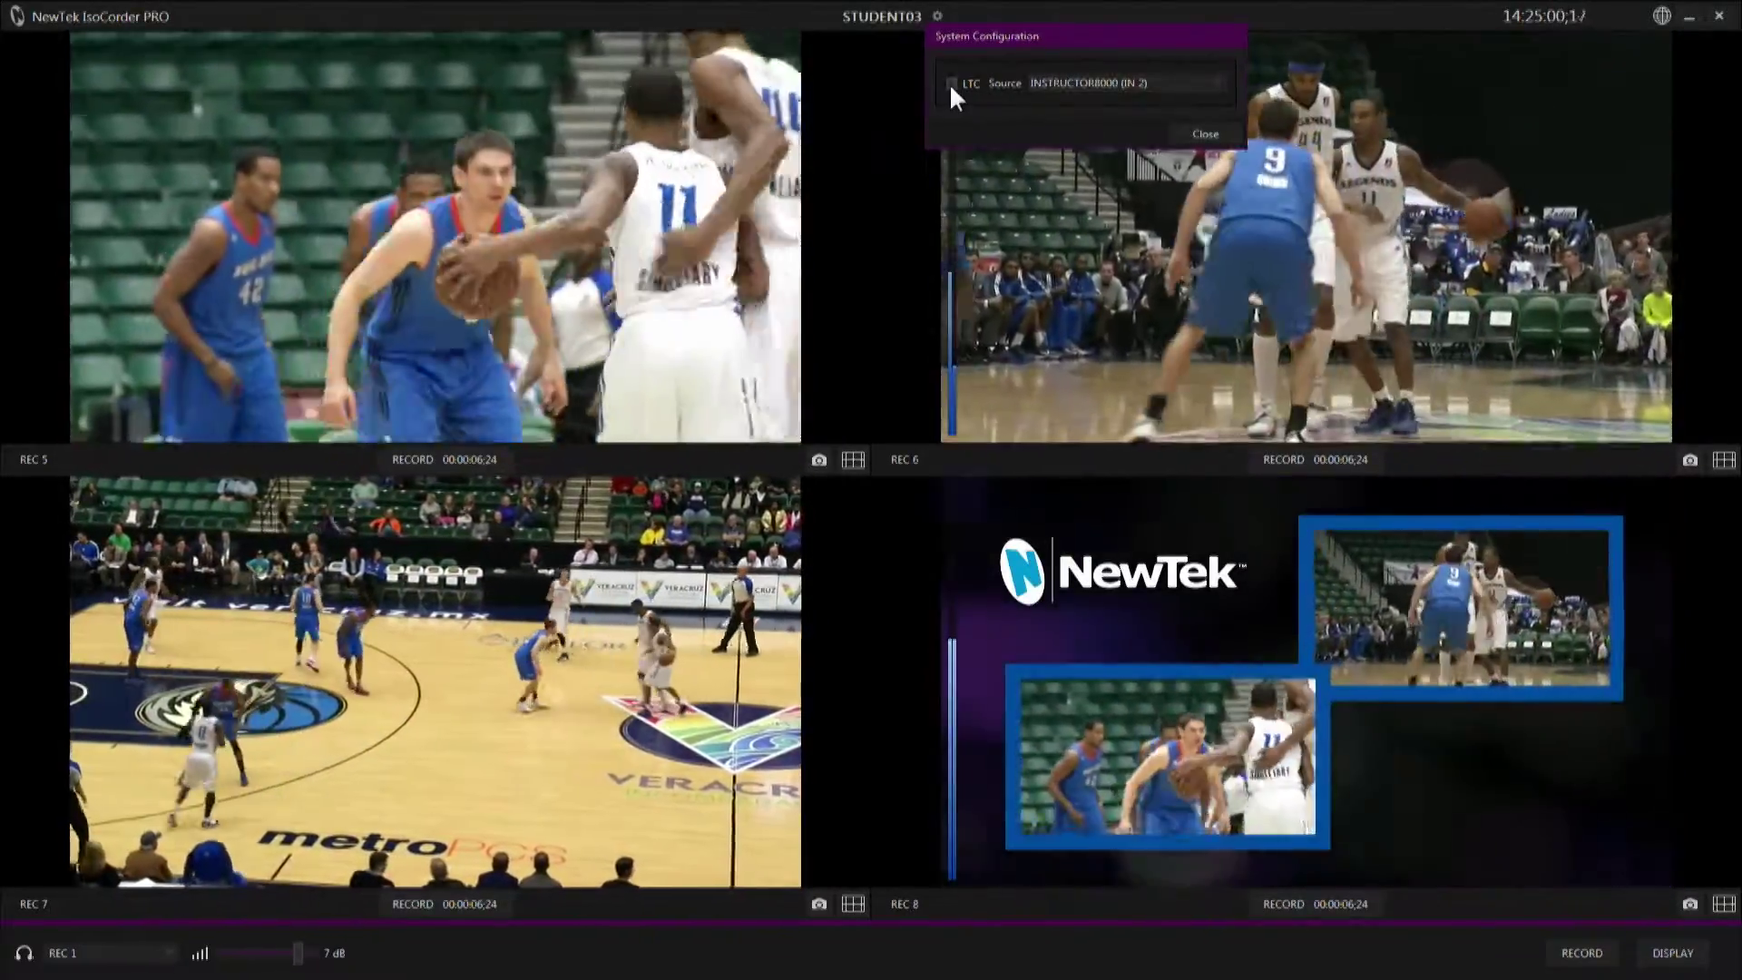
left_click(952, 84)
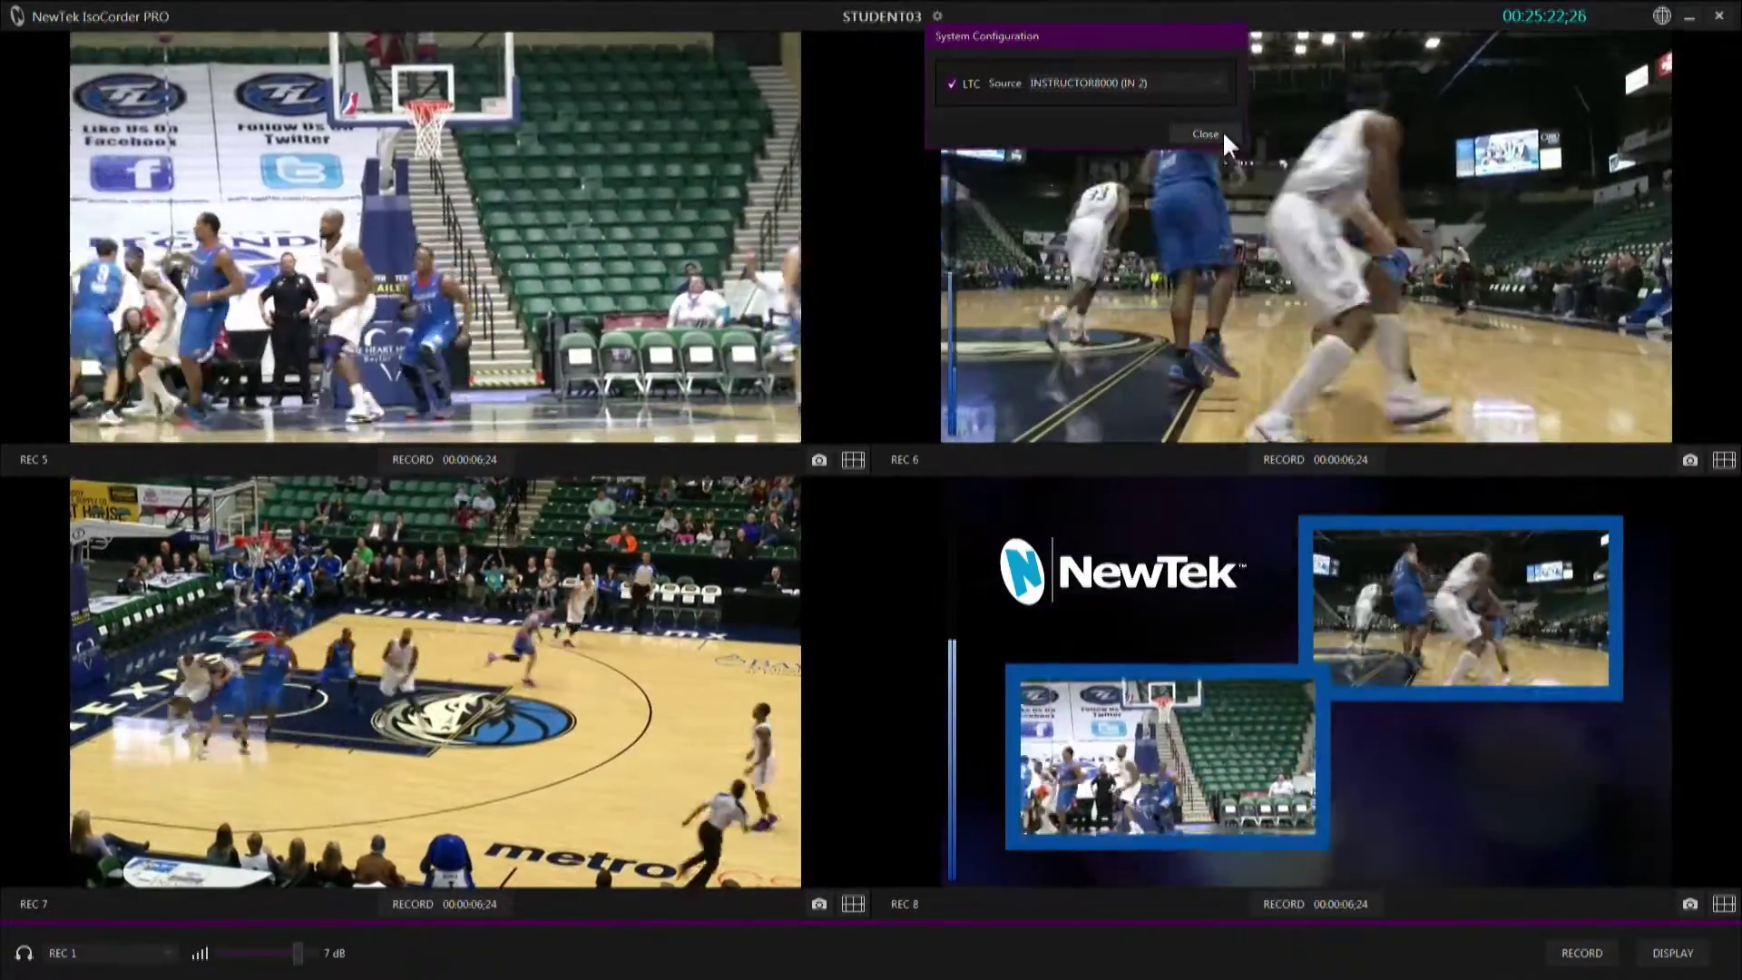
Close System Configuration, returning to the REC 5–8 quad view with timecode clock
left_click(1223, 131)
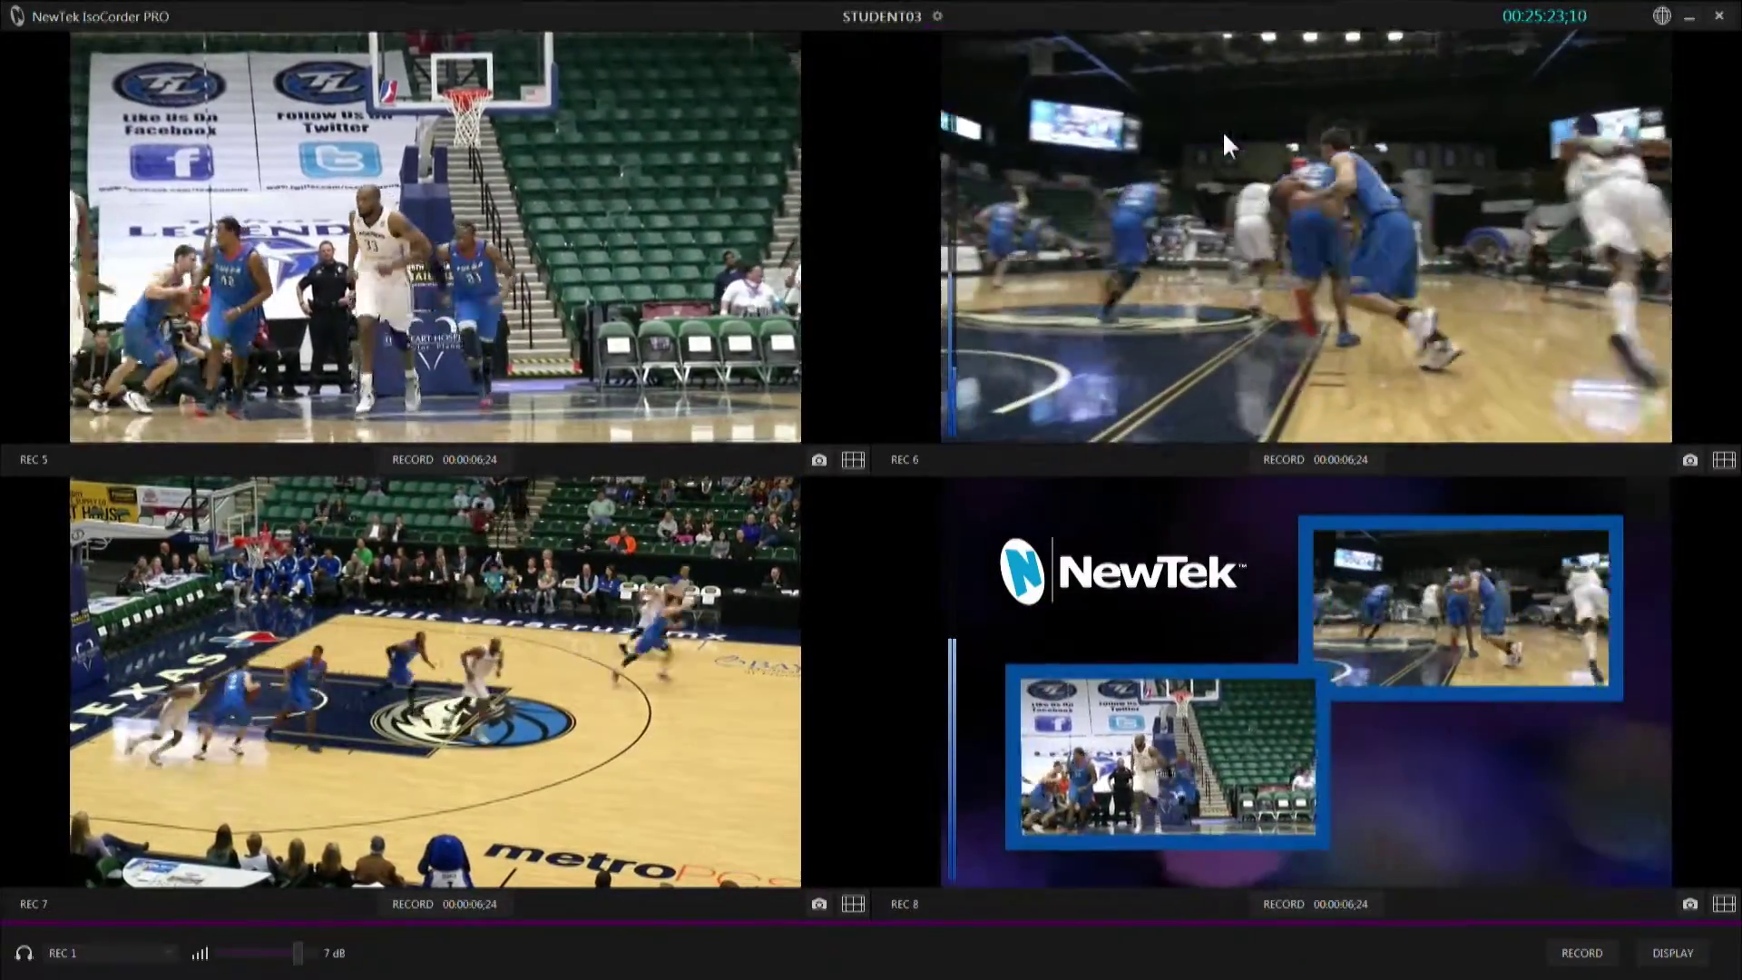